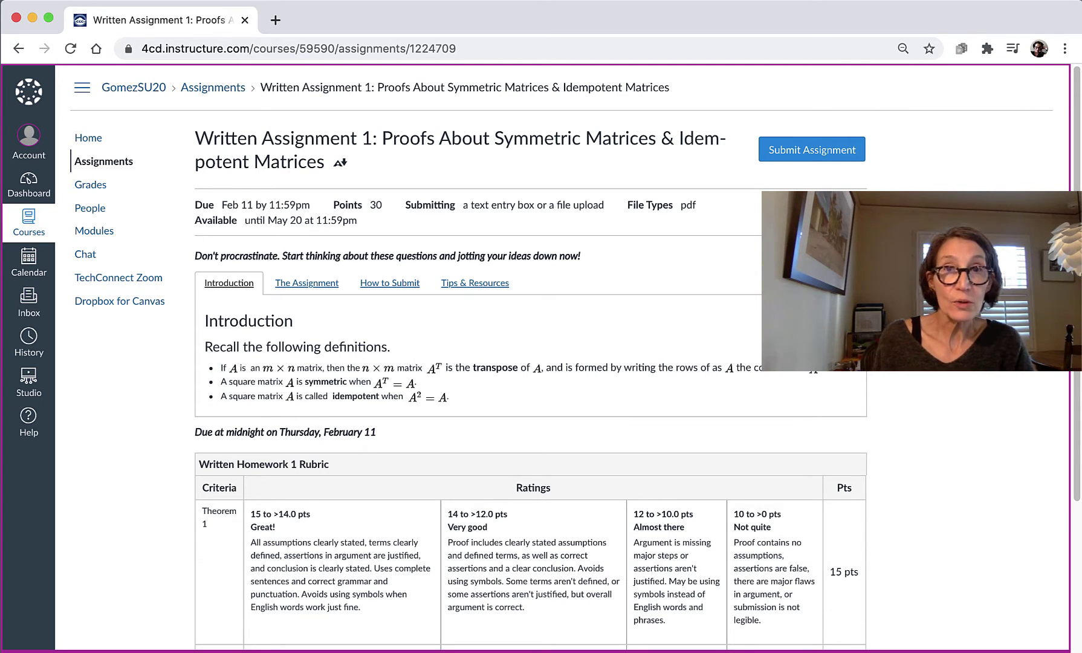
Start a submission for Written Assignment 1 and place the cursor in its text entry editor.
scroll(574, 356, down, 1)
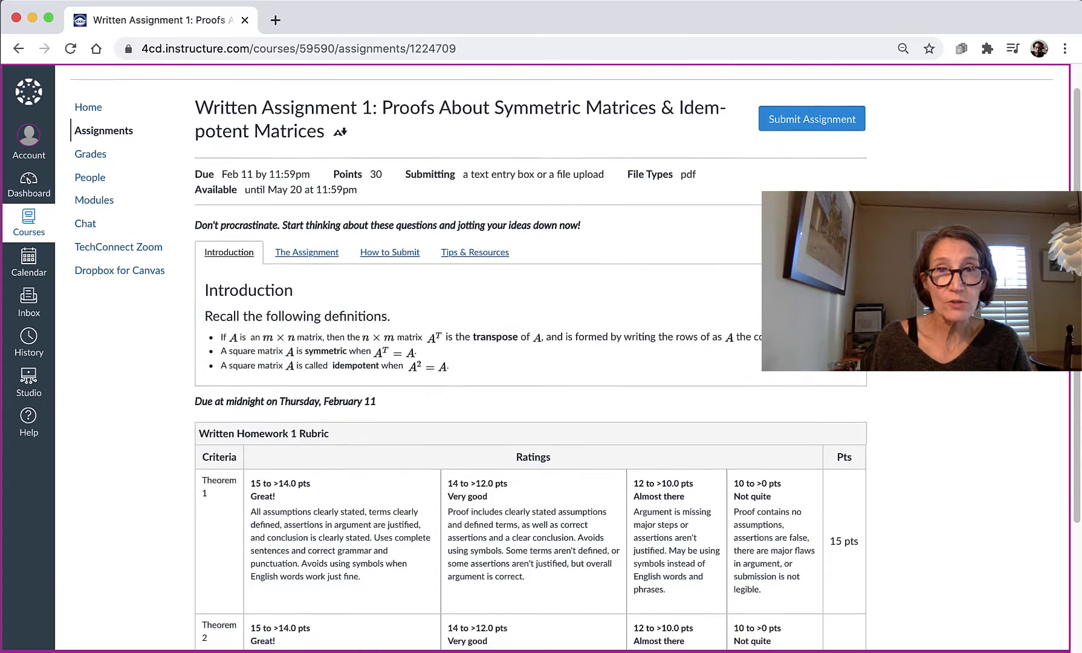
scroll(574, 357, up, 1)
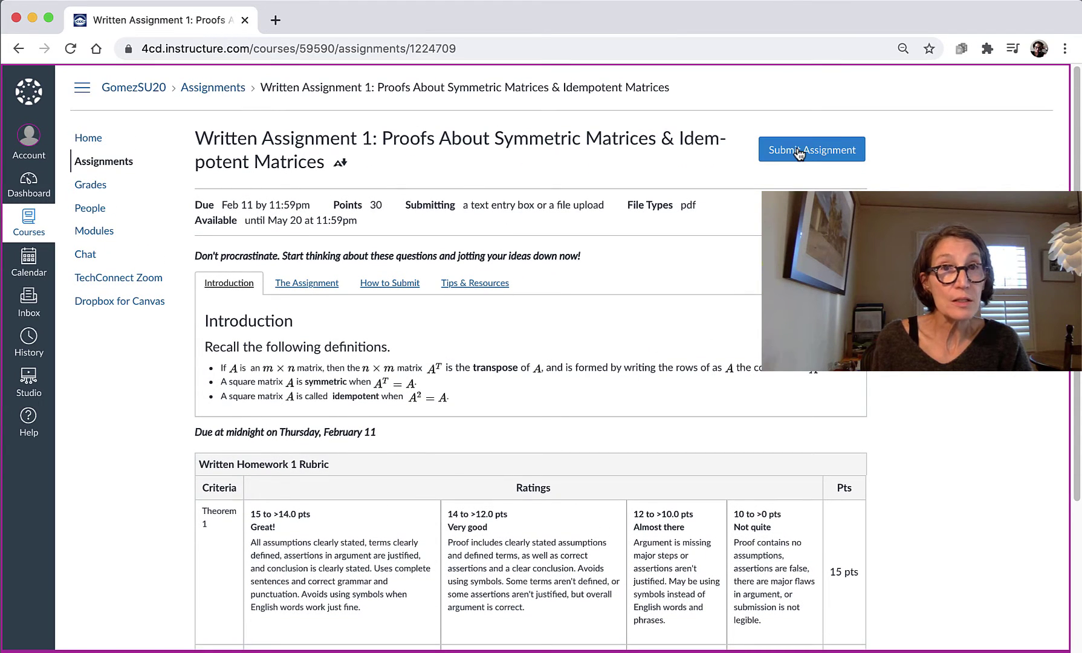
click(798, 152)
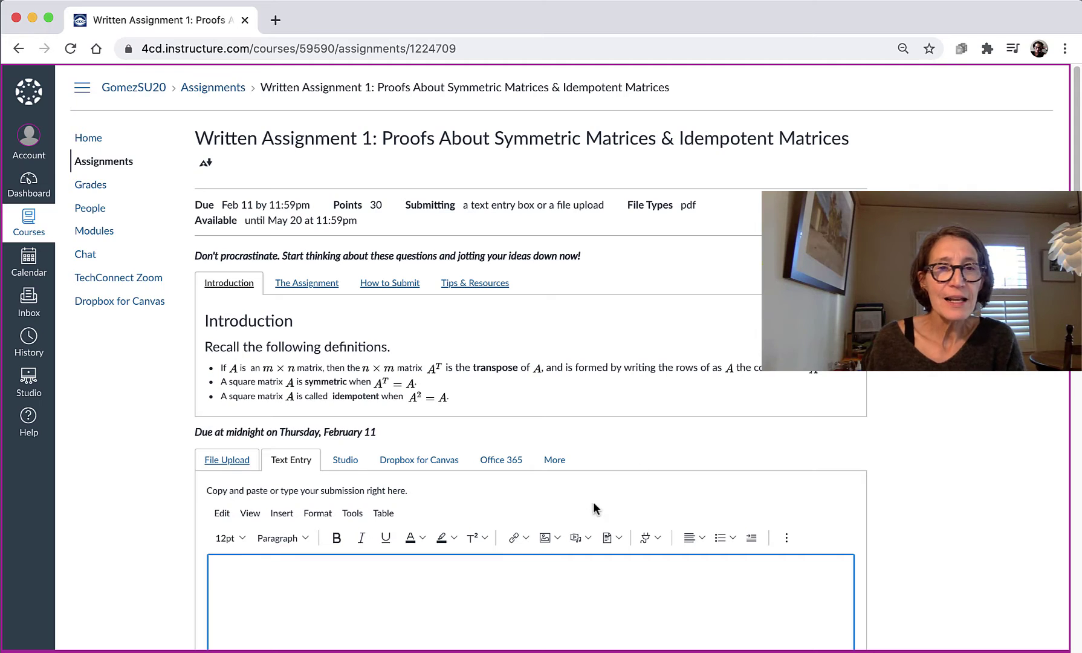
scroll(594, 507, down, 1)
click(398, 547)
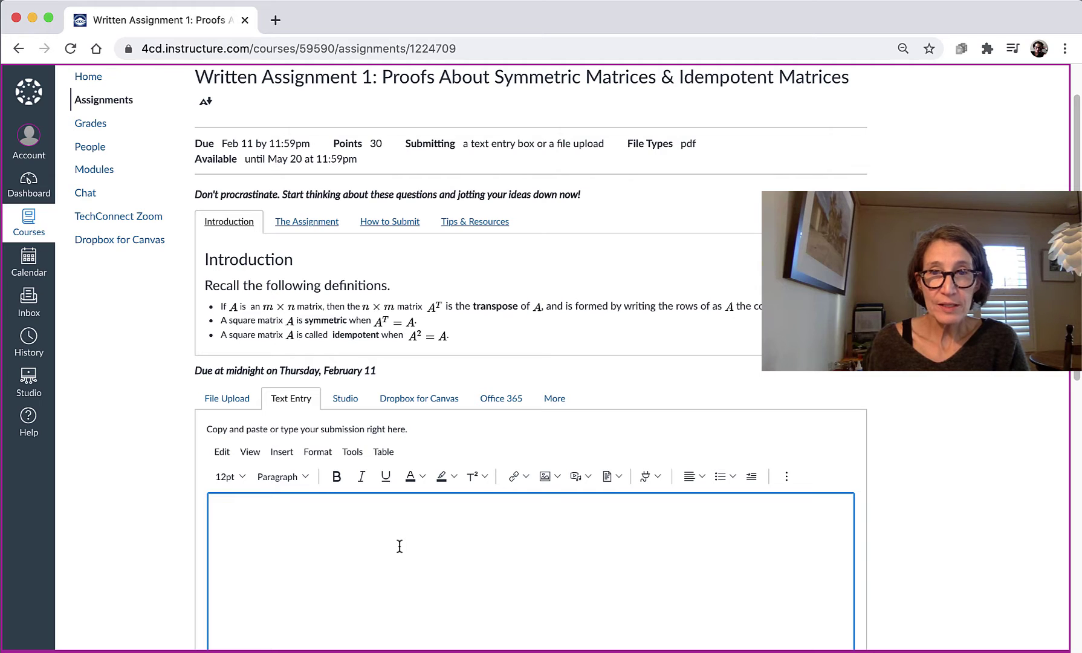
Check which external apps the submission's text editor offers.
scroll(388, 548, down, 2)
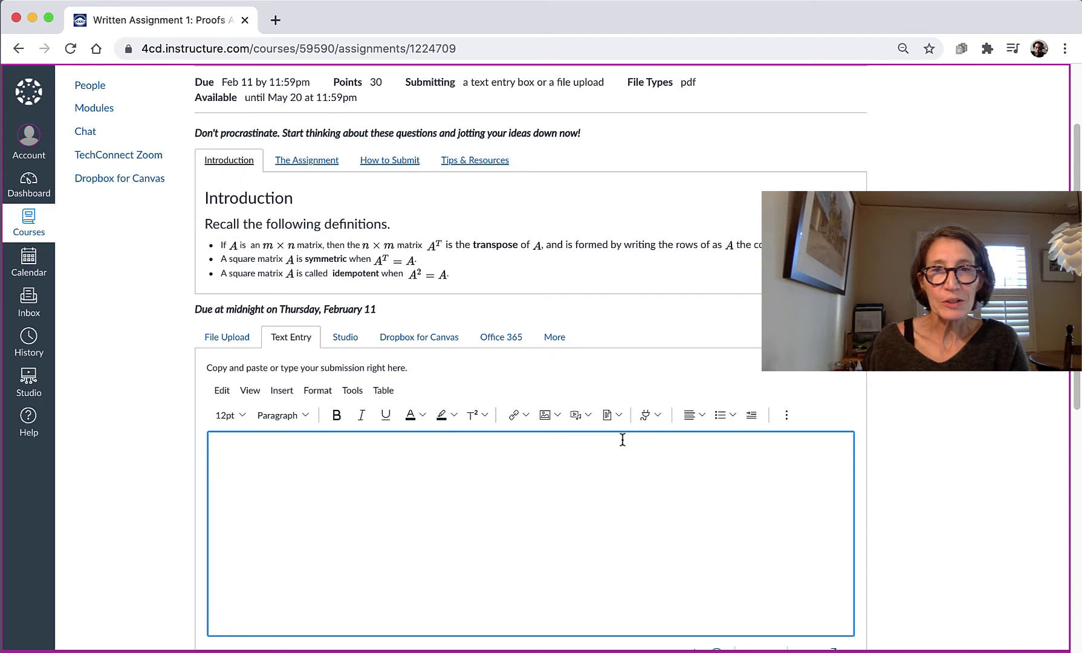
click(657, 416)
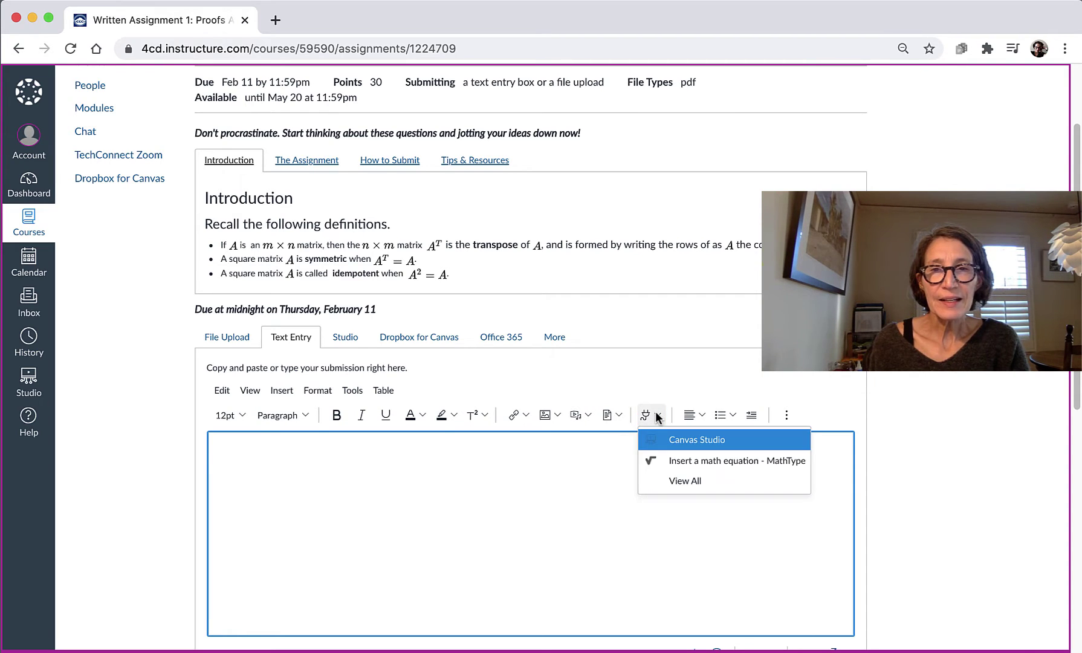
click(657, 416)
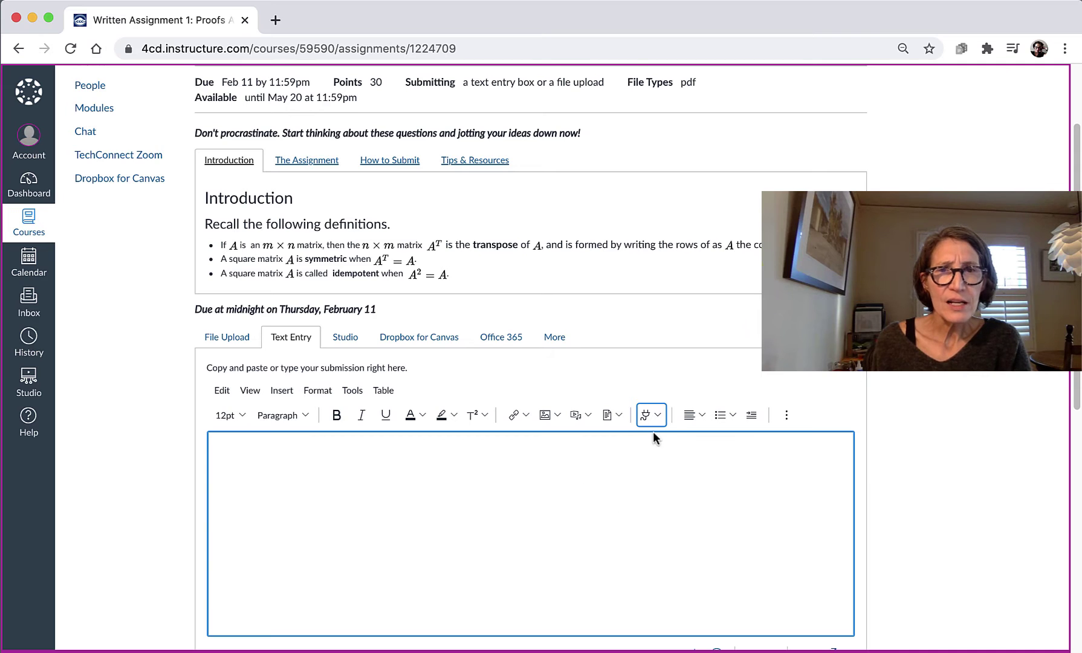
Insert the real-numbers symbol ℝ into the submission text with the built-in equation editor.
click(785, 412)
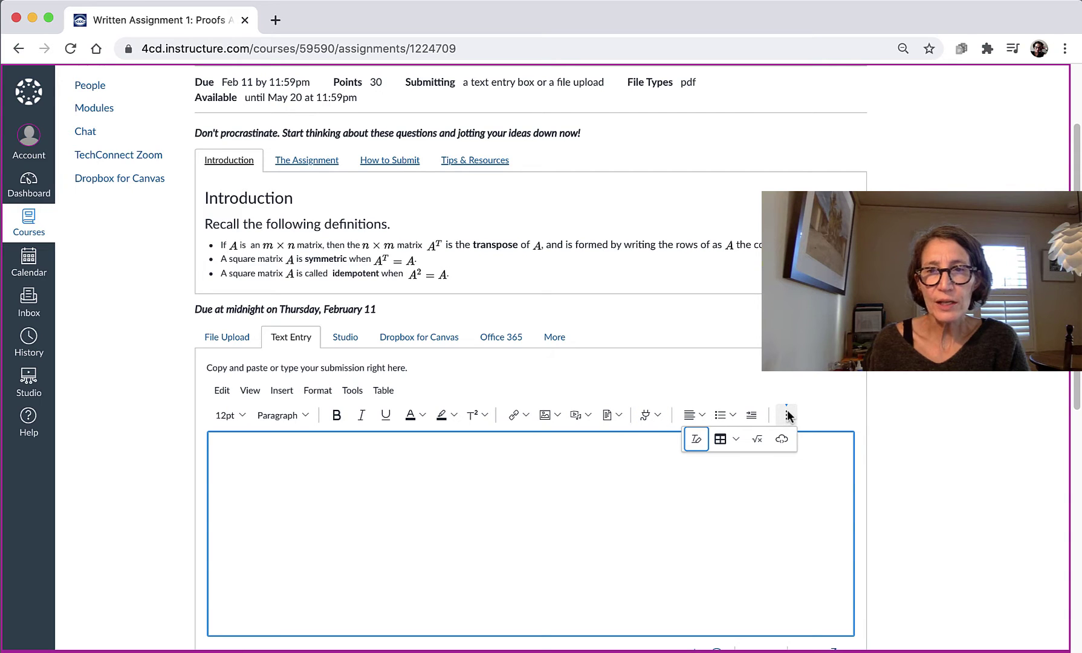
click(757, 439)
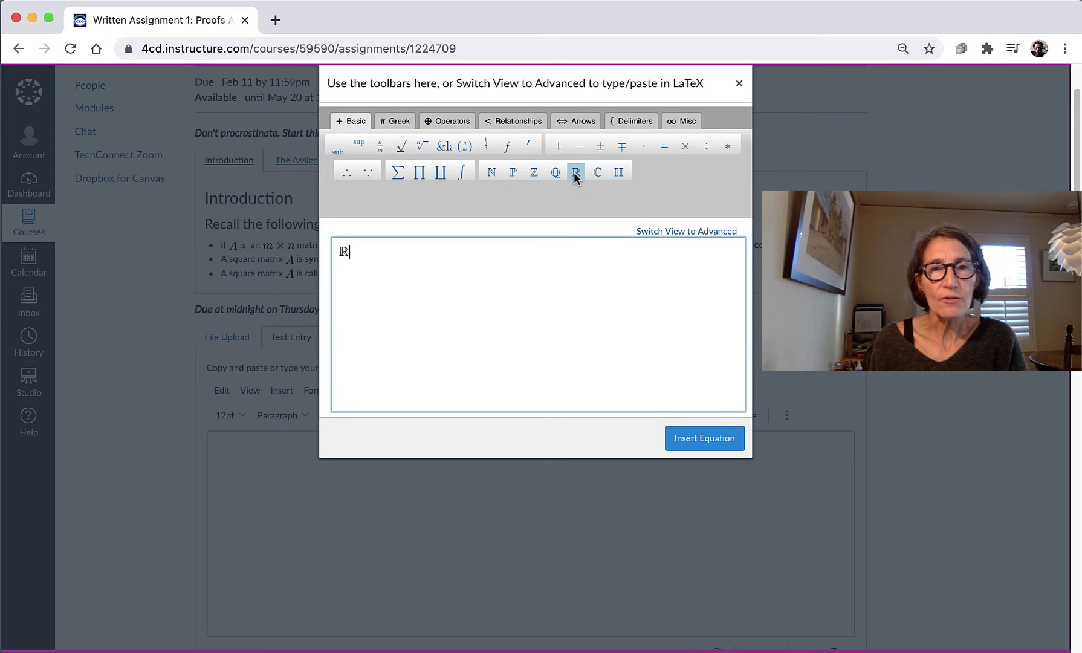
click(715, 440)
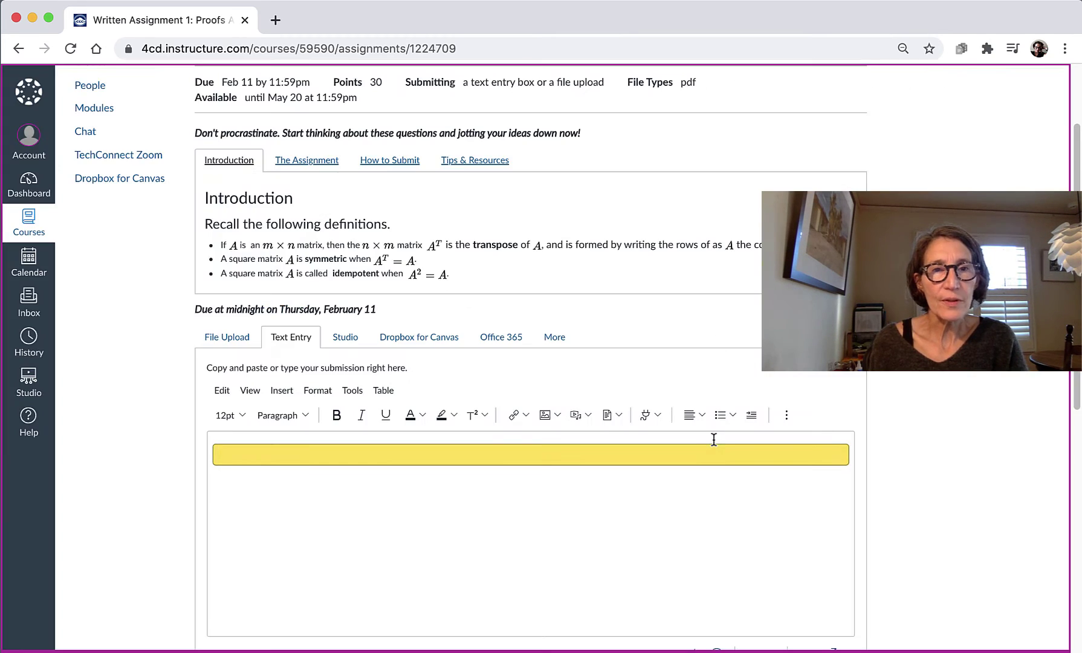
click(687, 488)
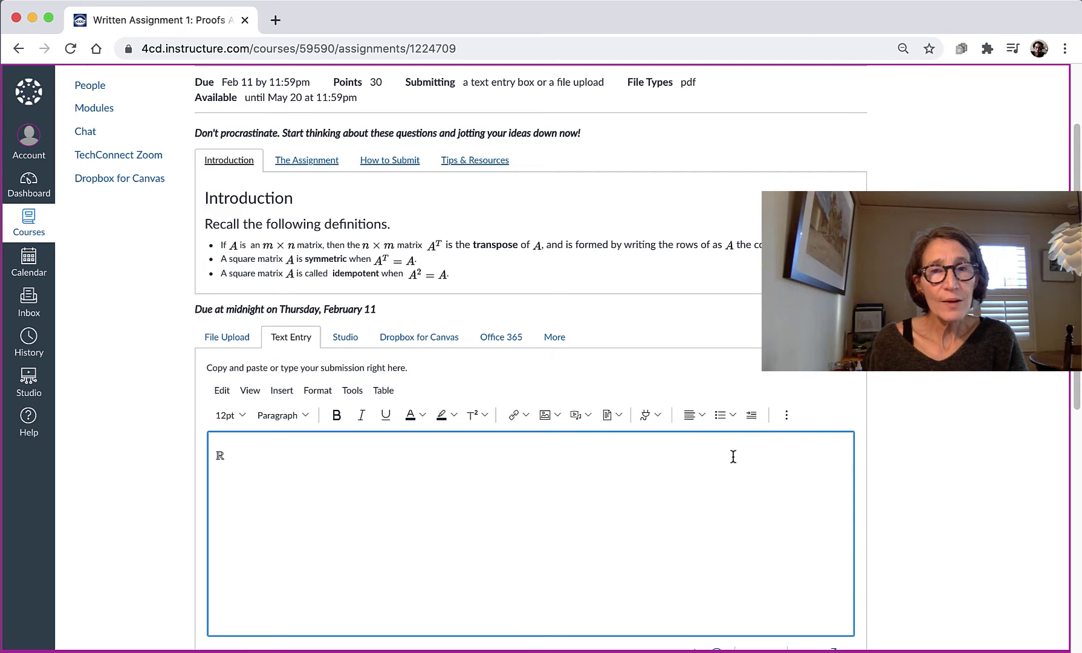
scroll(682, 479, down, 1)
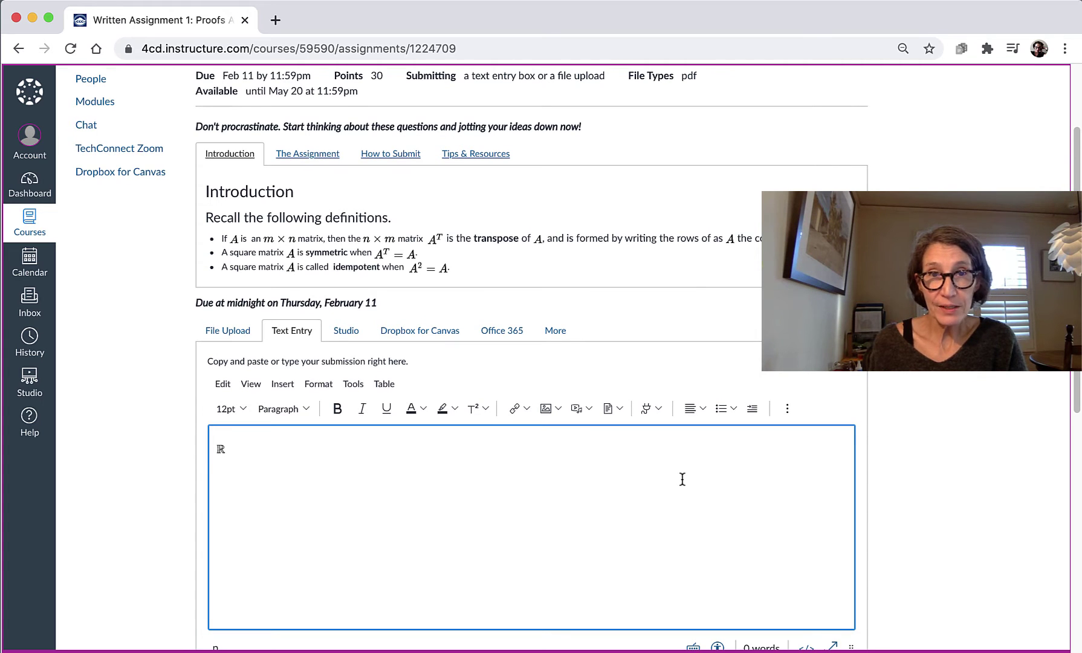
scroll(681, 479, up, 1)
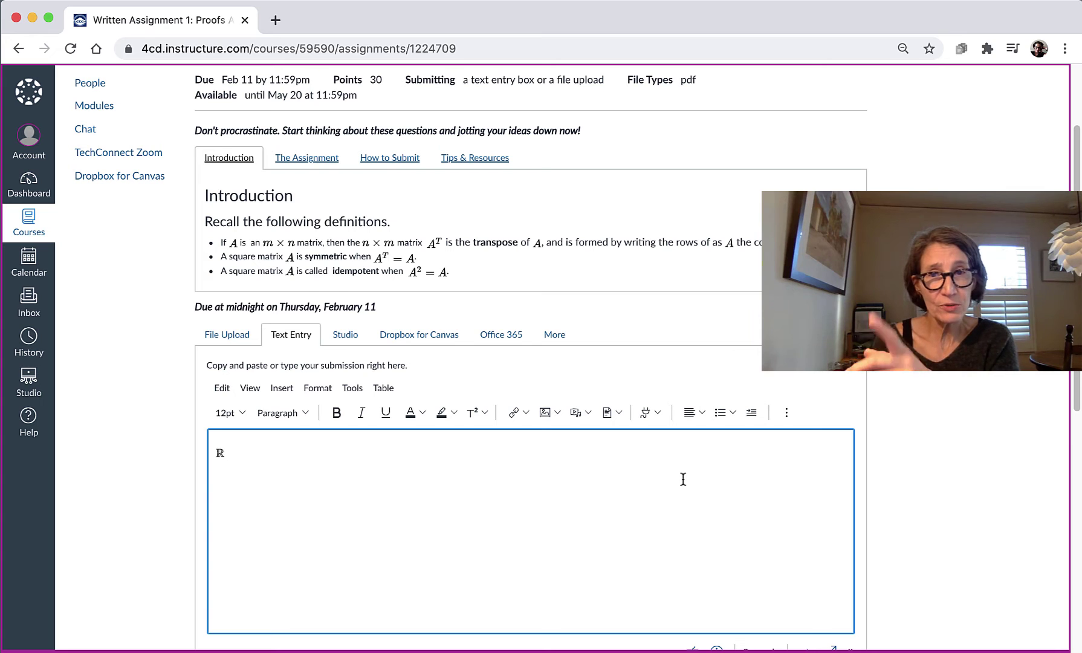
scroll(683, 478, up, 1)
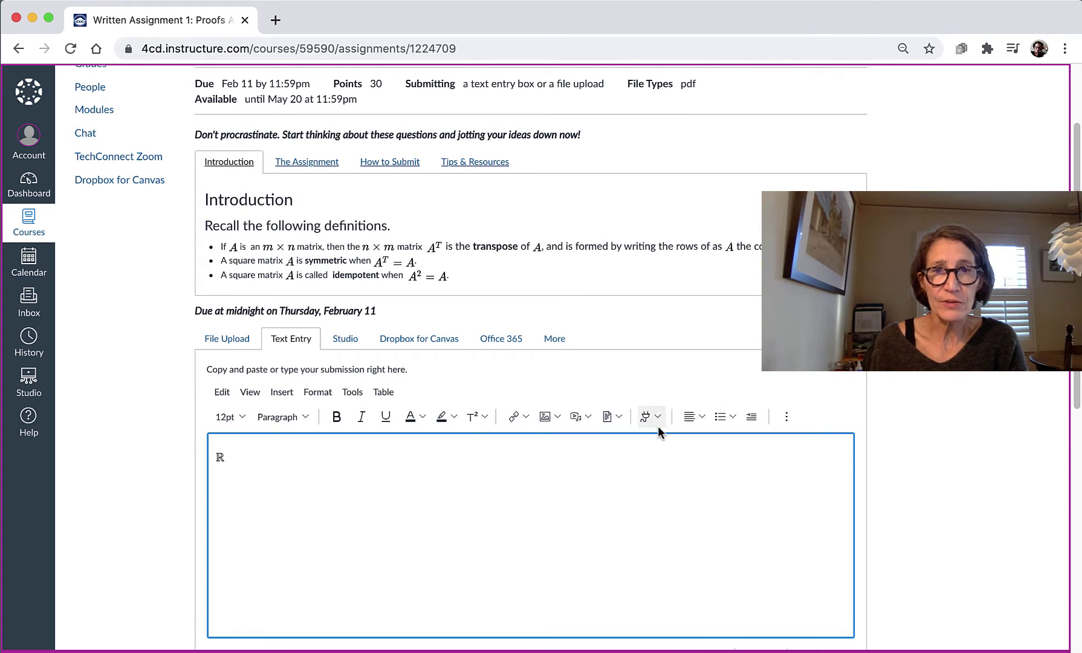
scroll(661, 500, down, 4)
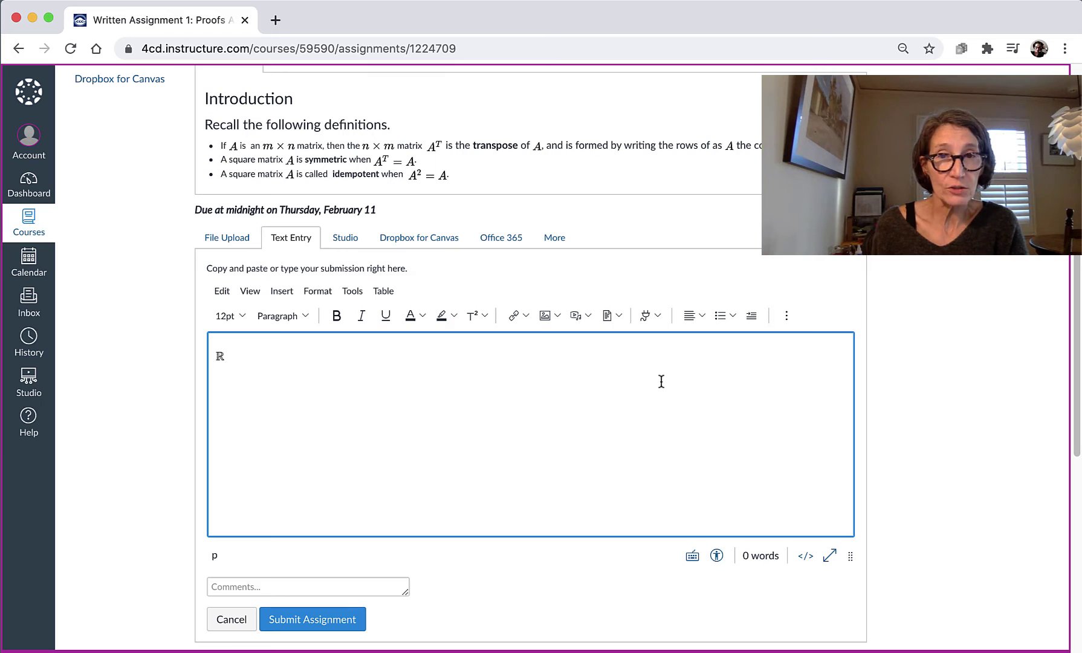
click(655, 317)
key(Escape)
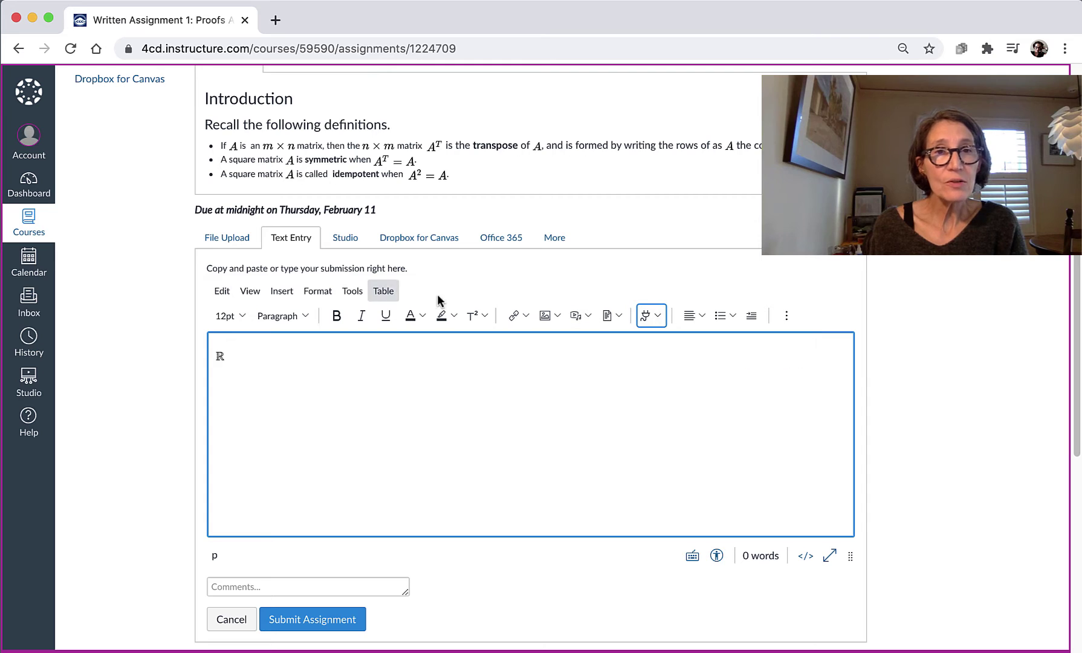
Open the MathType equation tool from the full list of external apps and discard the empty equation.
click(350, 292)
mouse_move(359, 340)
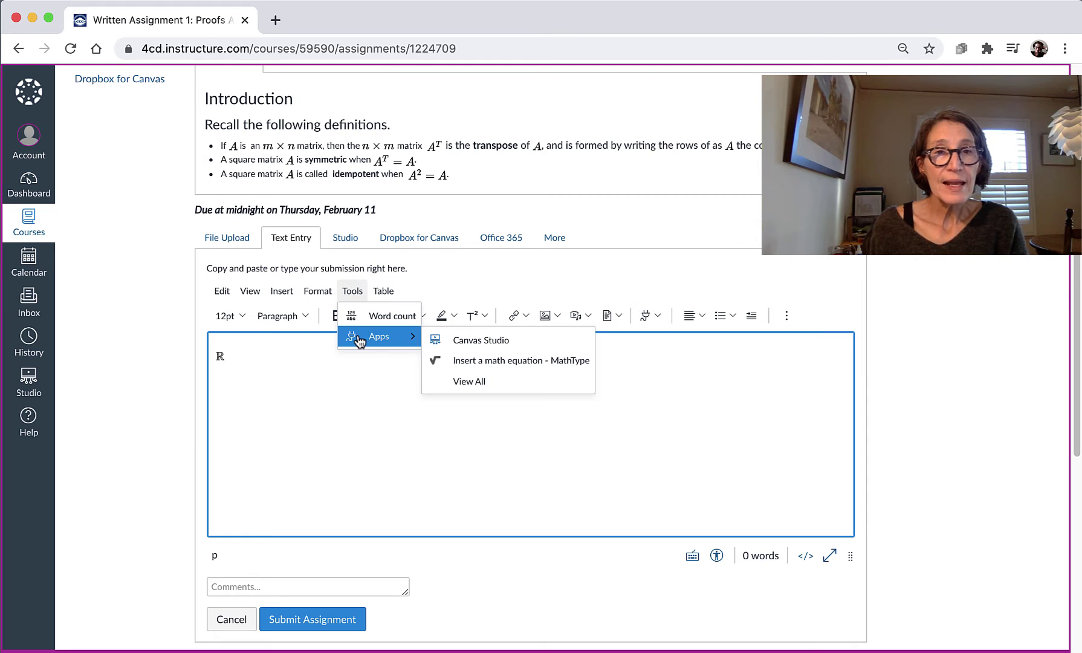
click(463, 381)
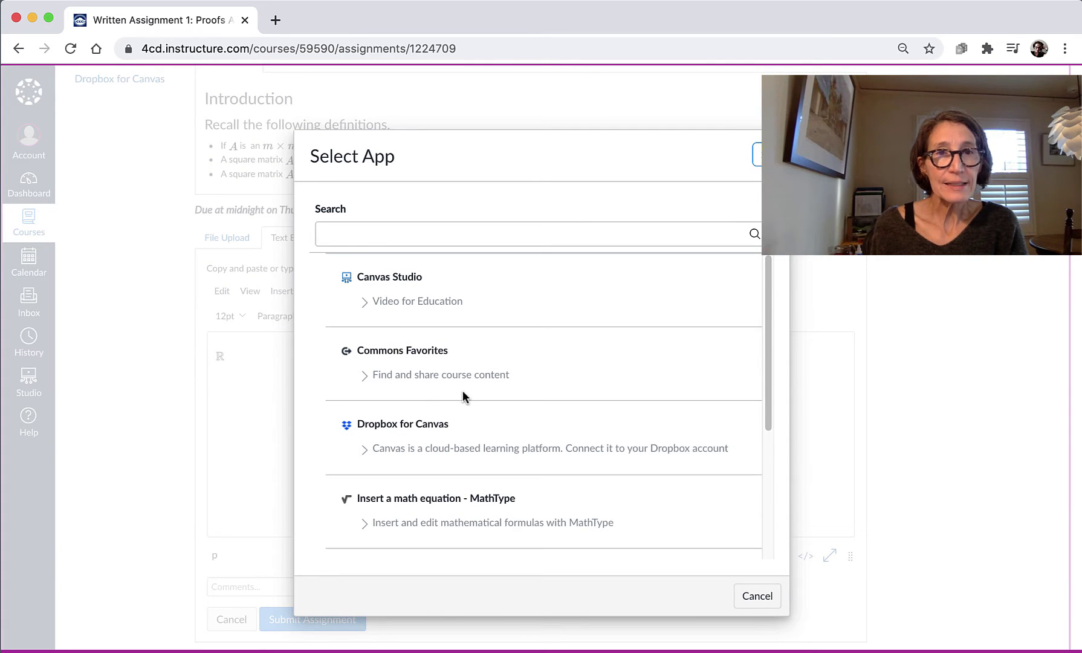
scroll(462, 395, down, 3)
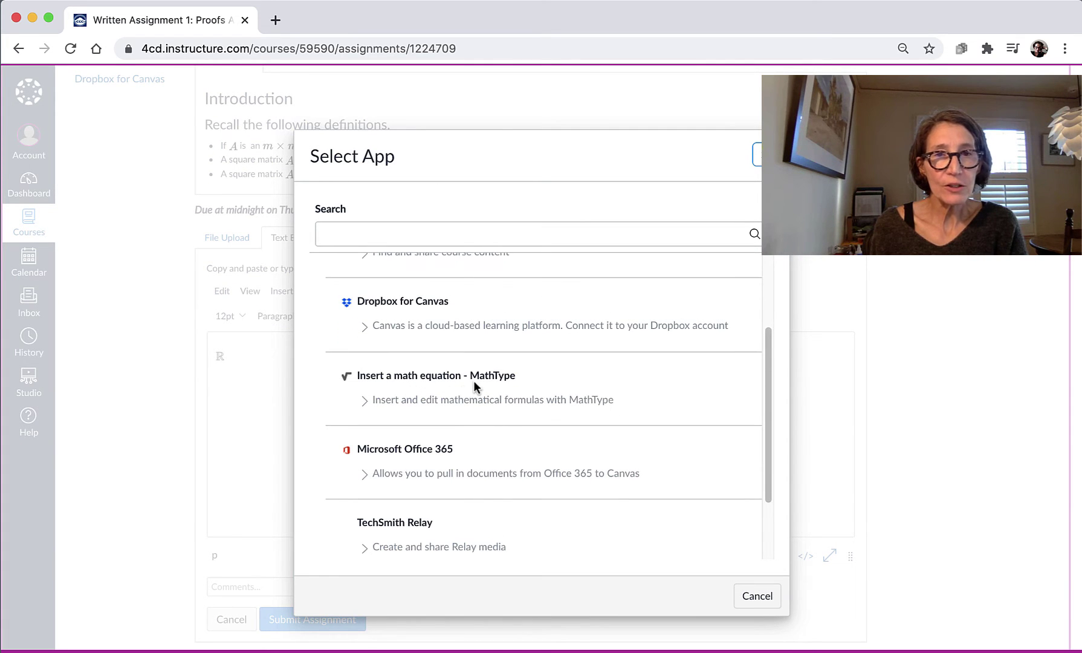
click(494, 377)
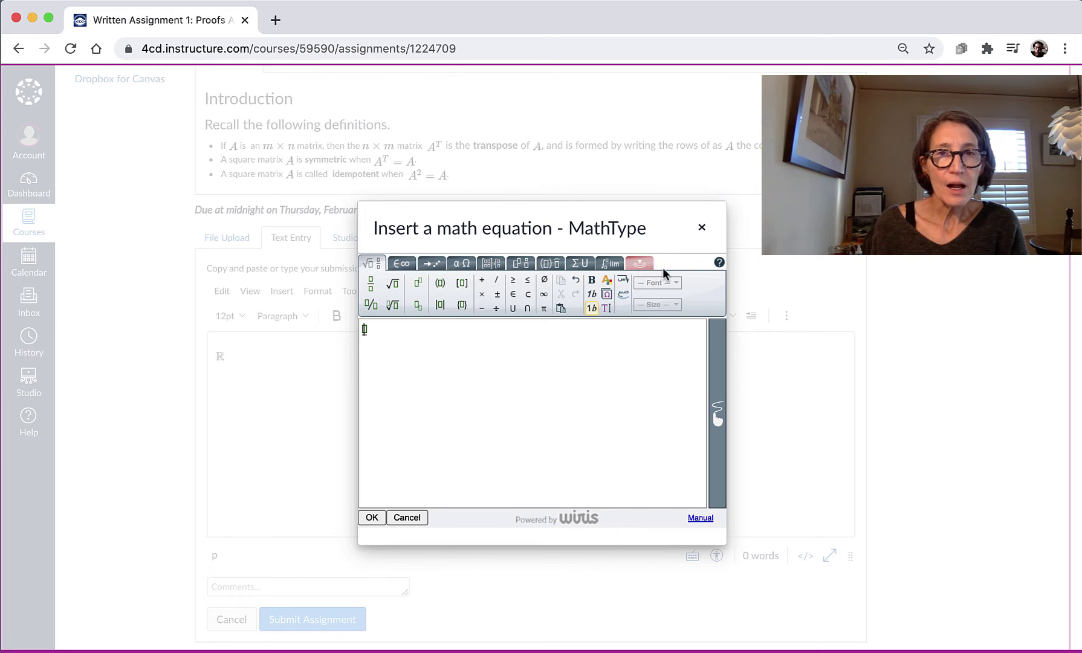
click(701, 227)
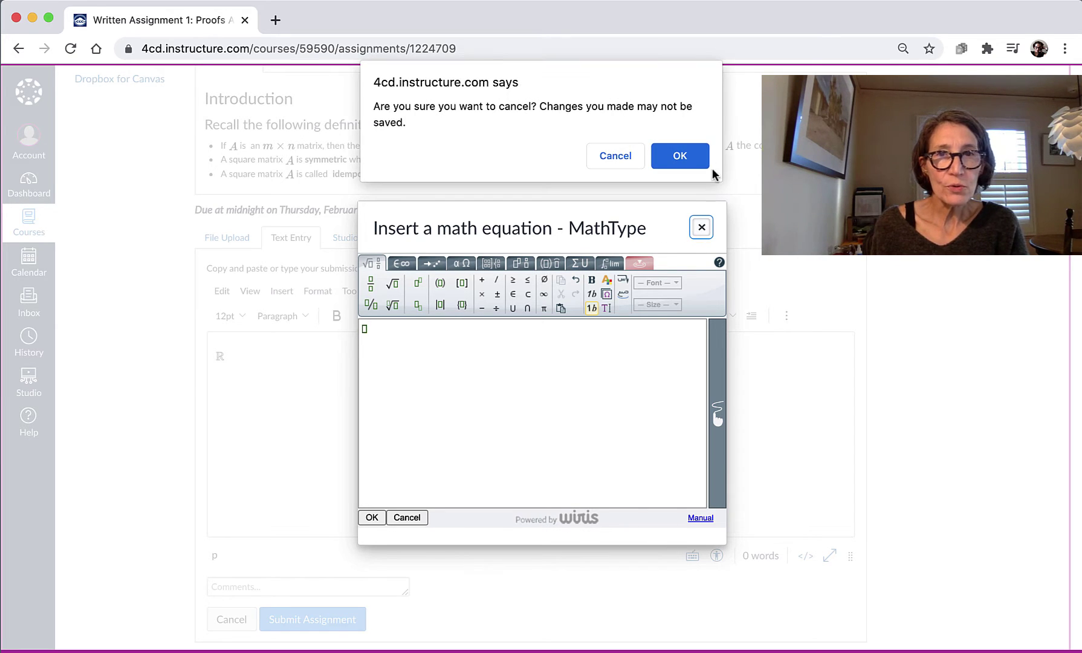
click(683, 158)
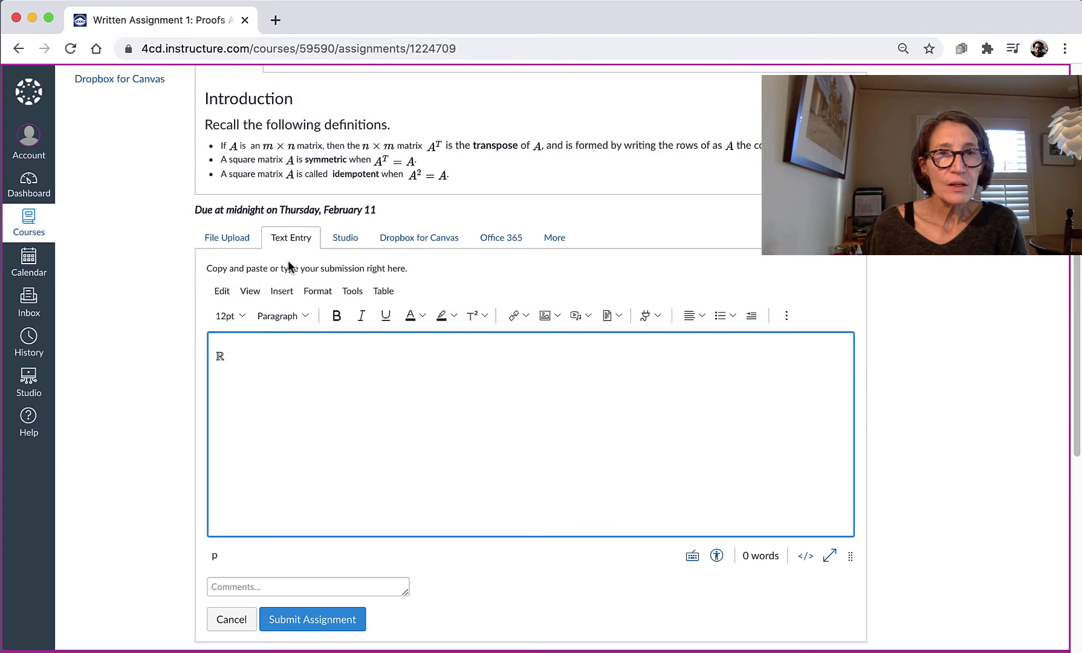
click(343, 295)
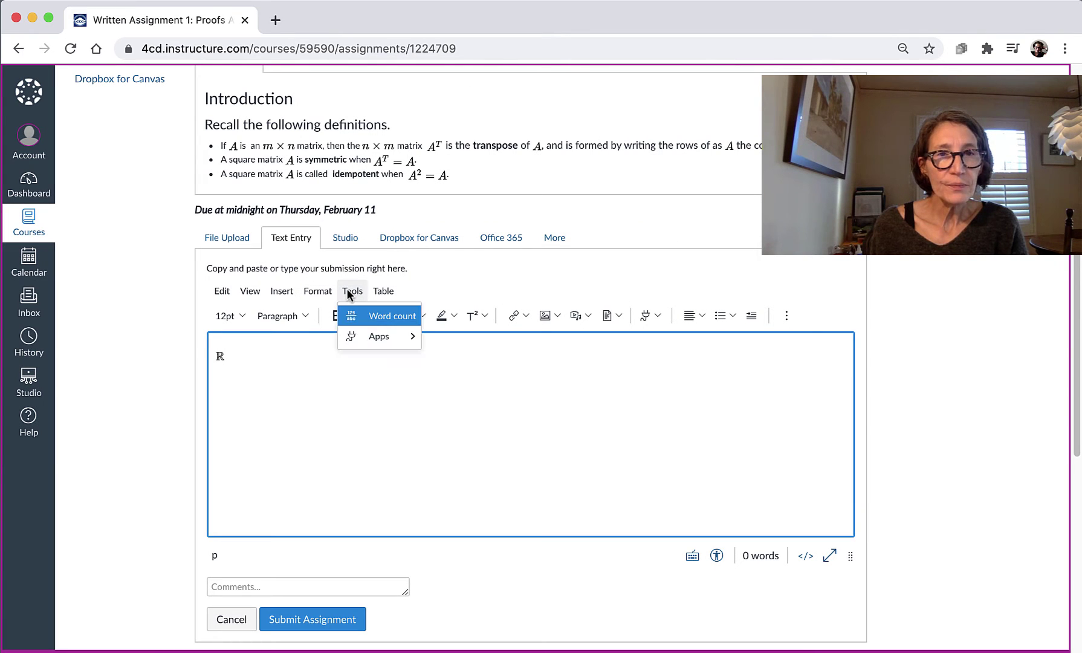
mouse_move(364, 337)
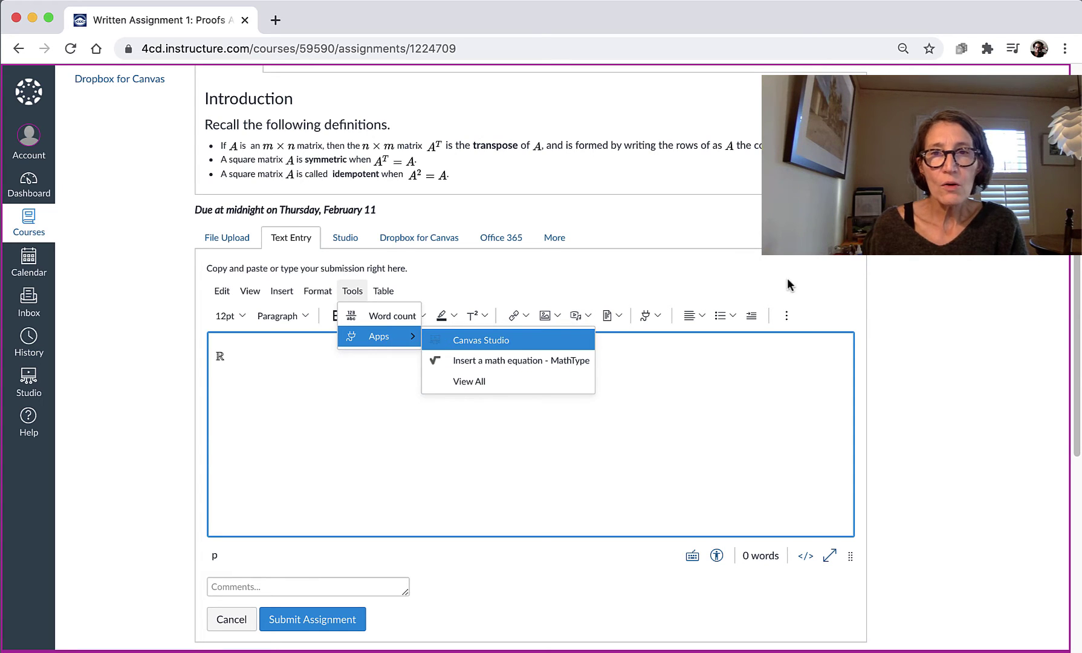
click(721, 266)
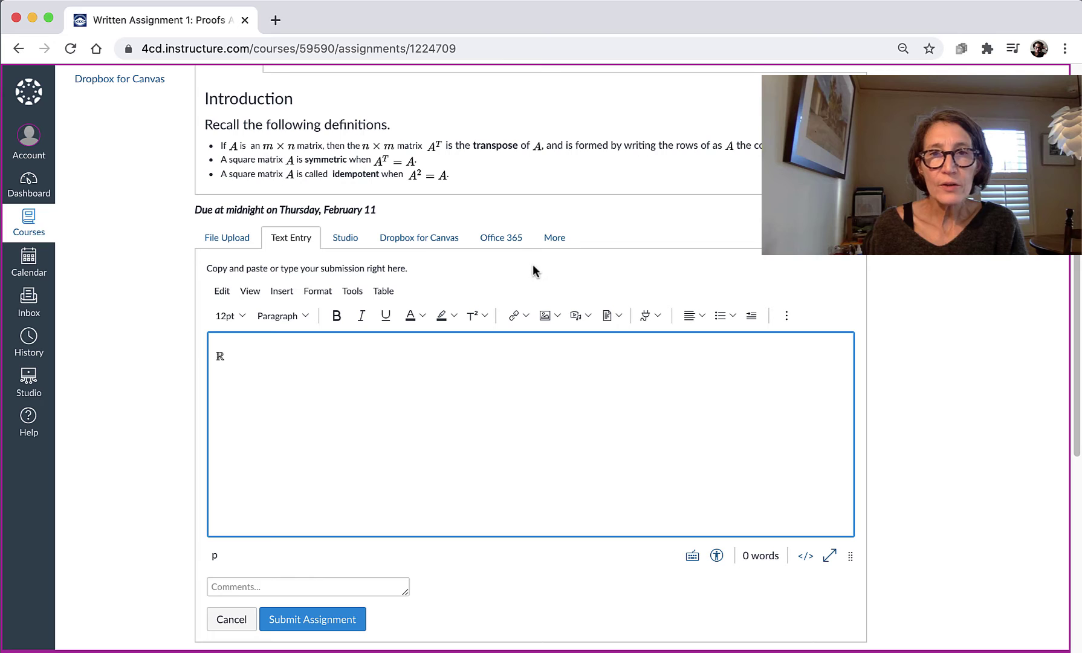
Place the cursor after the ℝ symbol and open the MathType equation tool.
click(656, 315)
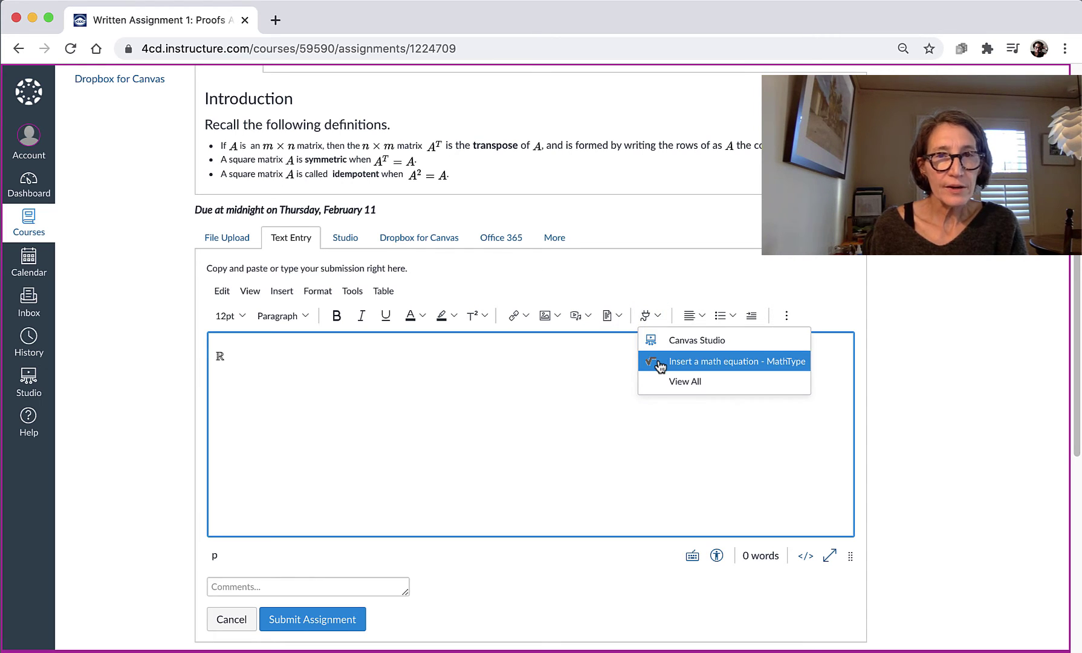
click(554, 369)
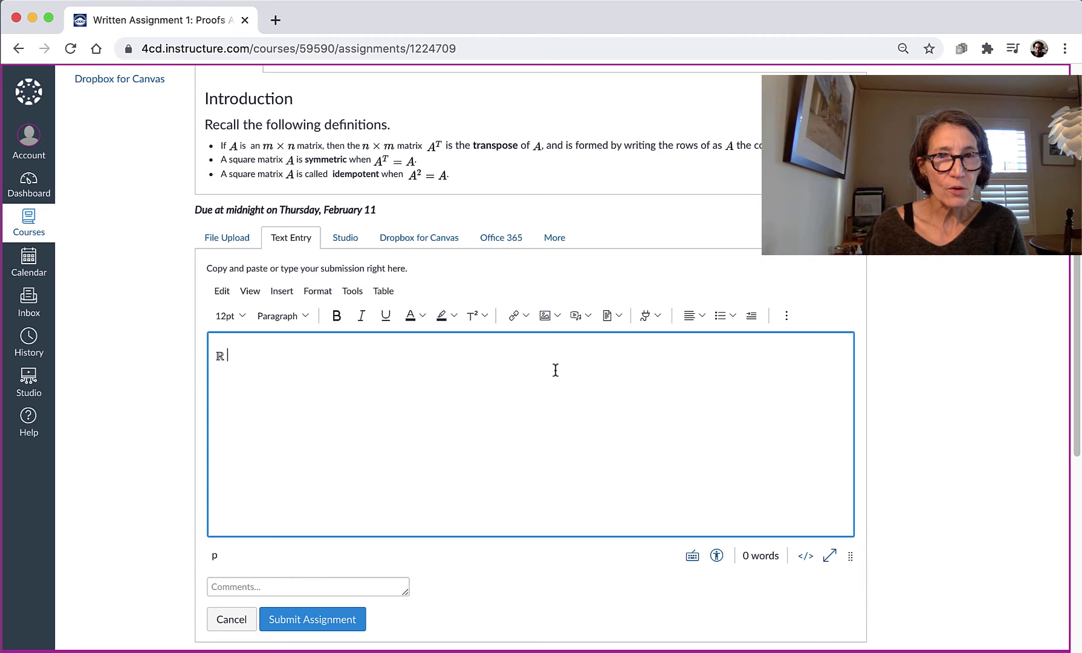
click(651, 315)
click(652, 359)
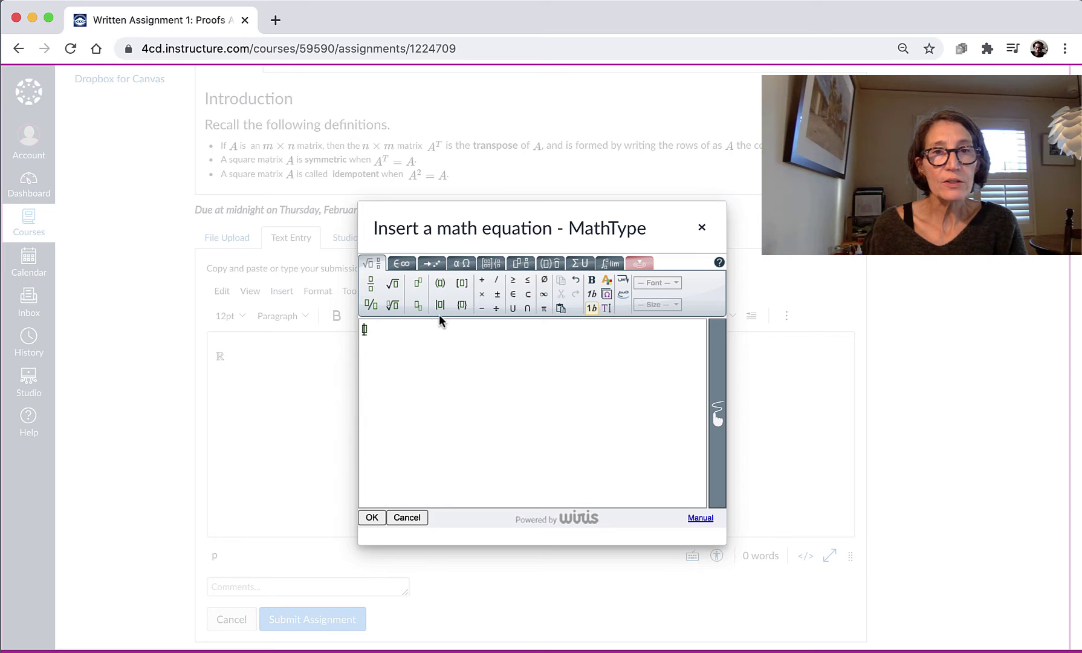
Examine MathType's matrix templates and the row and column size chooser.
click(488, 264)
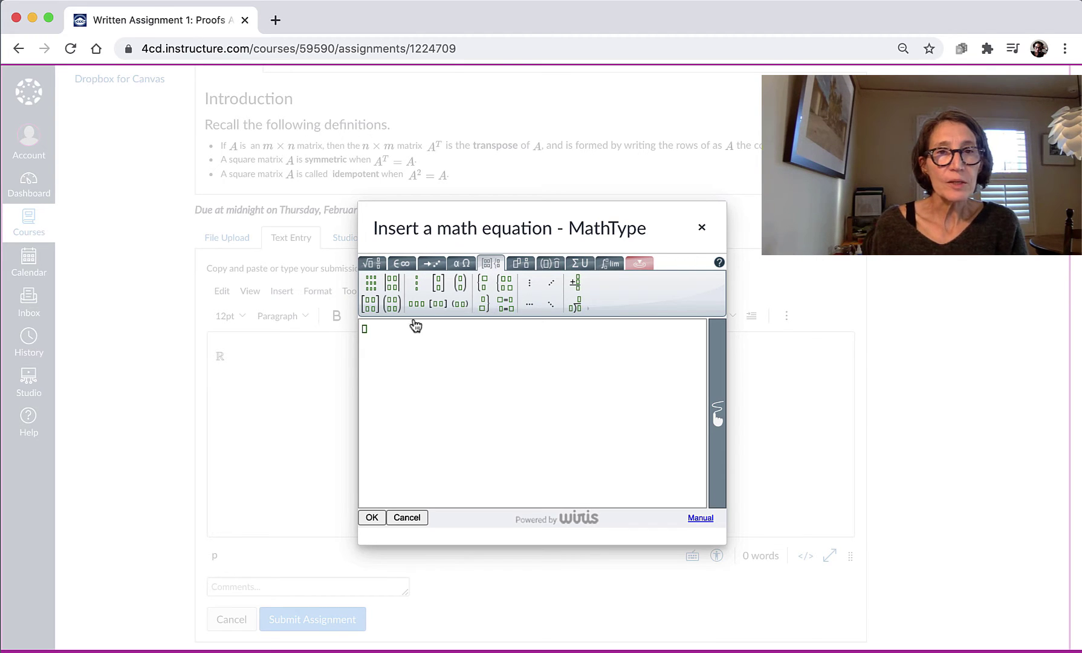
click(371, 283)
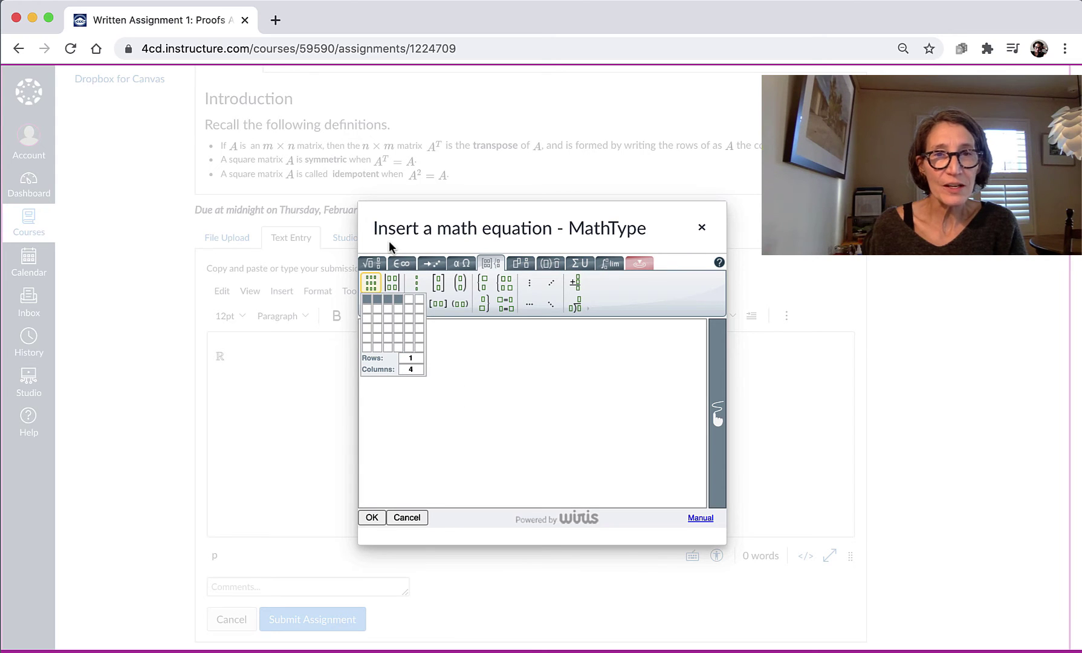
click(491, 358)
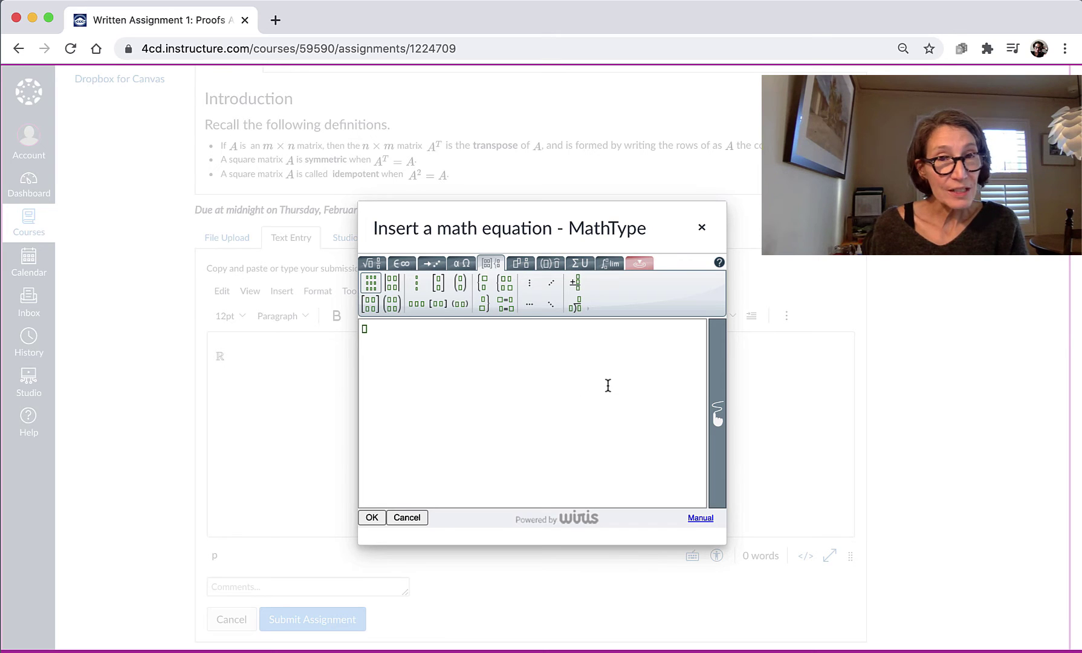
Handwrite the bracketed 3×3 matrix with rows 1 2 −7, 4 3 10 and 0 1 5 in MathType and insert it after the ℝ symbol.
click(717, 416)
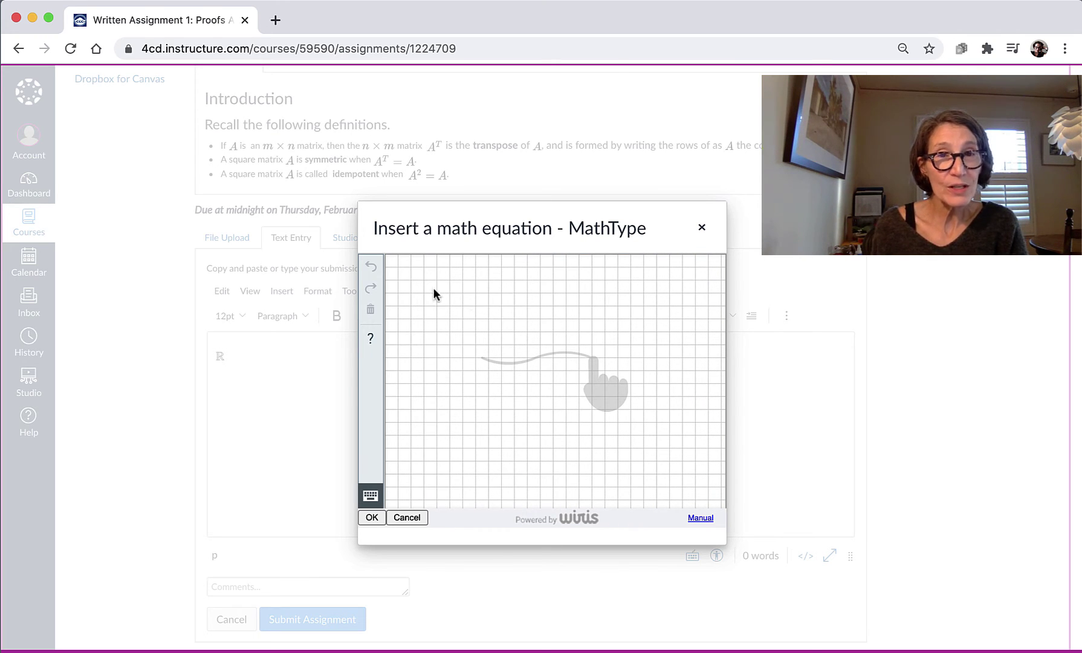
drag(444, 277, 431, 312)
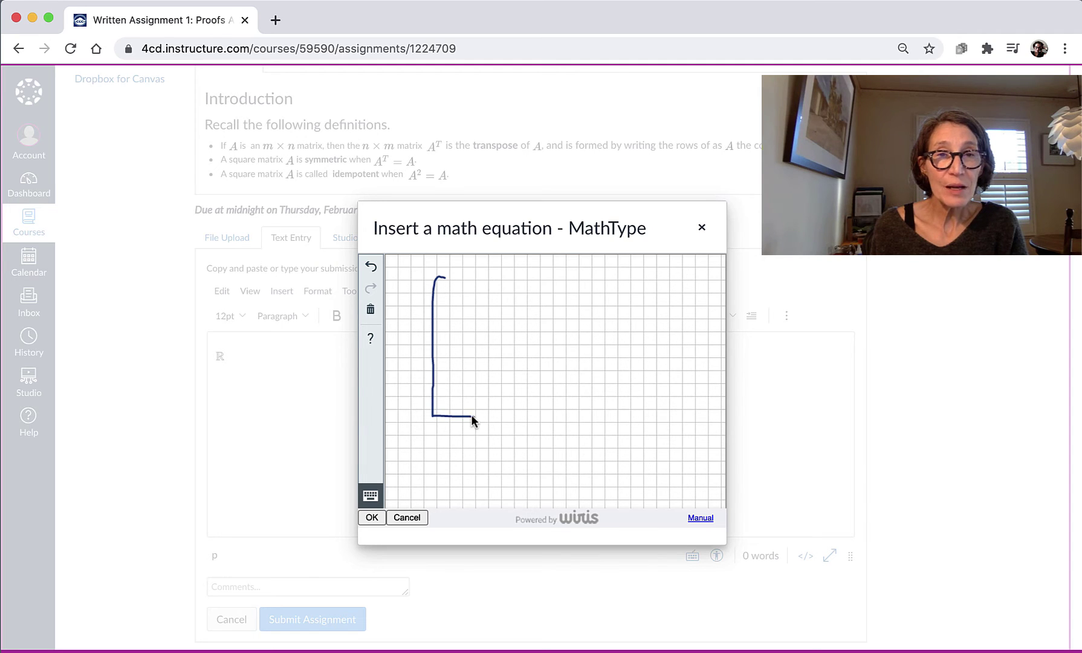
mouse_move(607, 276)
mouse_down()
mouse_move(634, 329)
mouse_move(634, 399)
mouse_up()
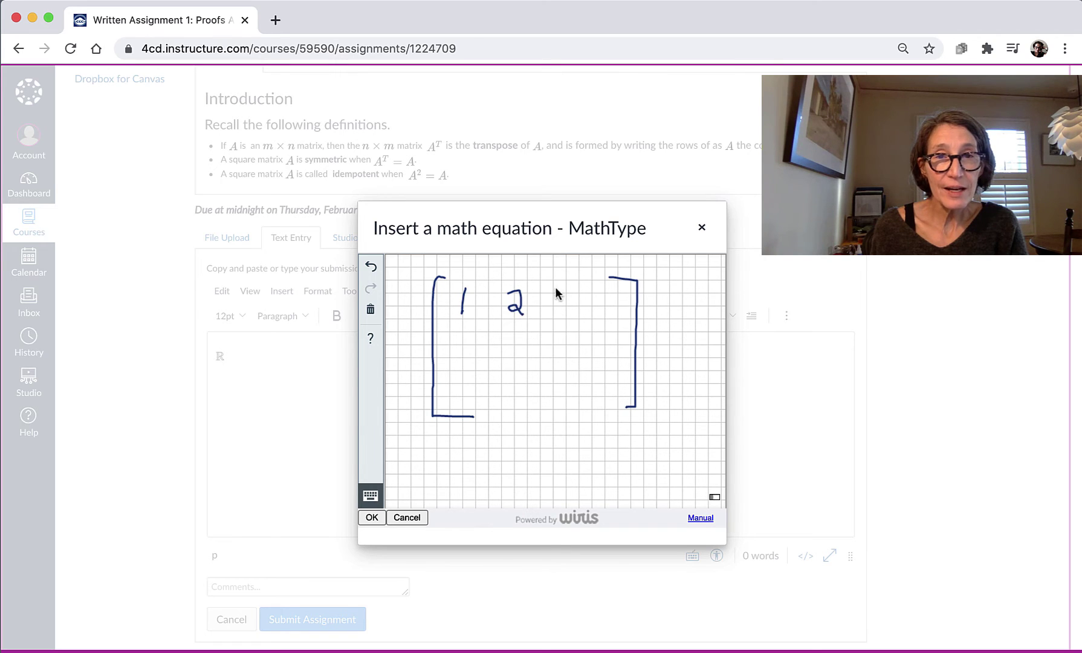
mouse_move(559, 297)
mouse_down()
mouse_move(583, 289)
mouse_move(615, 307)
mouse_up()
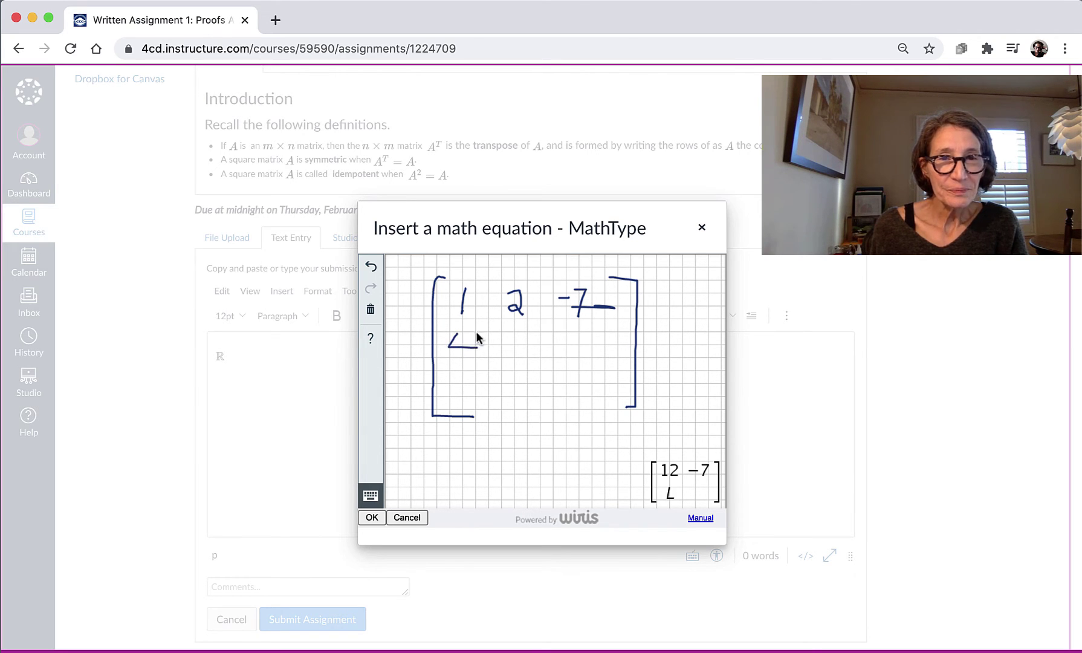
drag(509, 342, 519, 337)
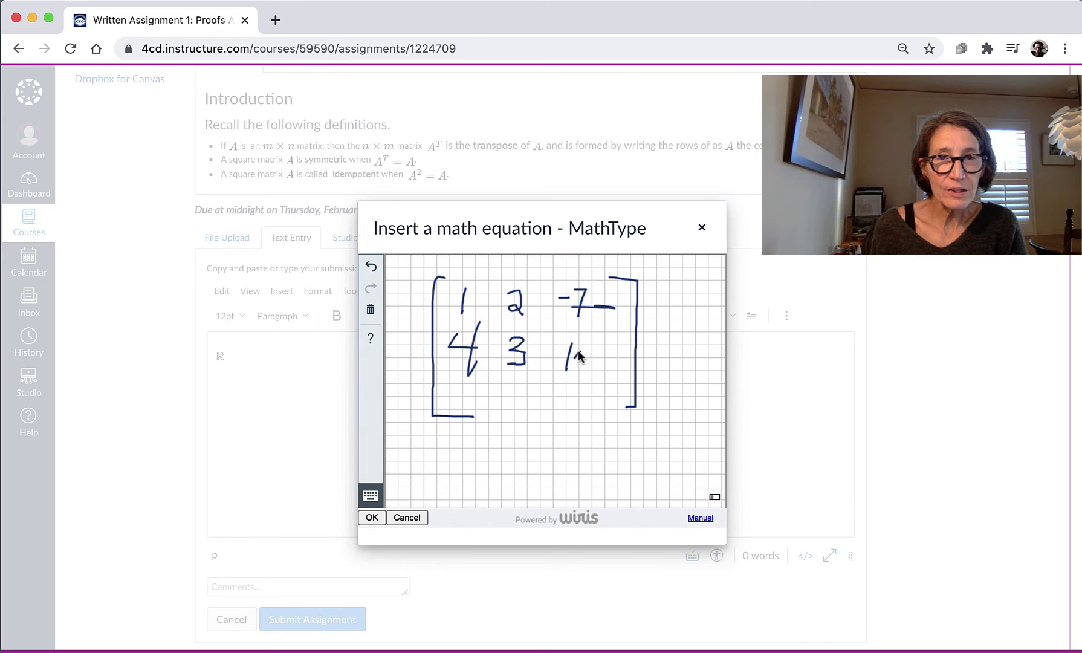
mouse_move(472, 386)
mouse_down()
mouse_move(462, 410)
mouse_move(485, 410)
mouse_move(470, 389)
mouse_up()
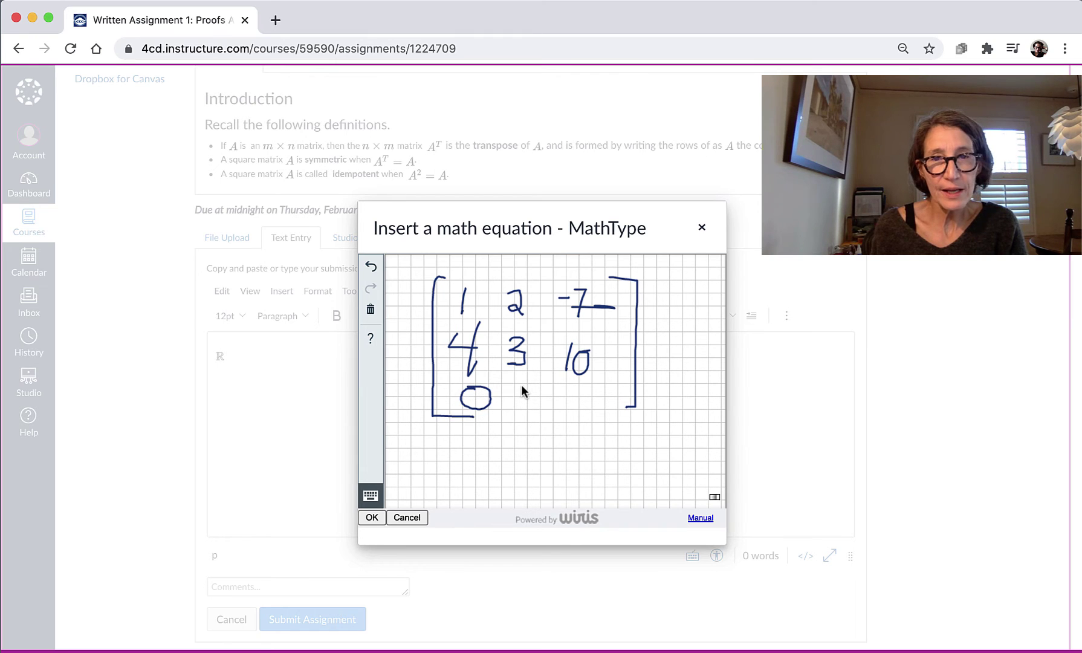
mouse_move(571, 387)
mouse_down()
mouse_move(567, 409)
mouse_move(583, 390)
mouse_up()
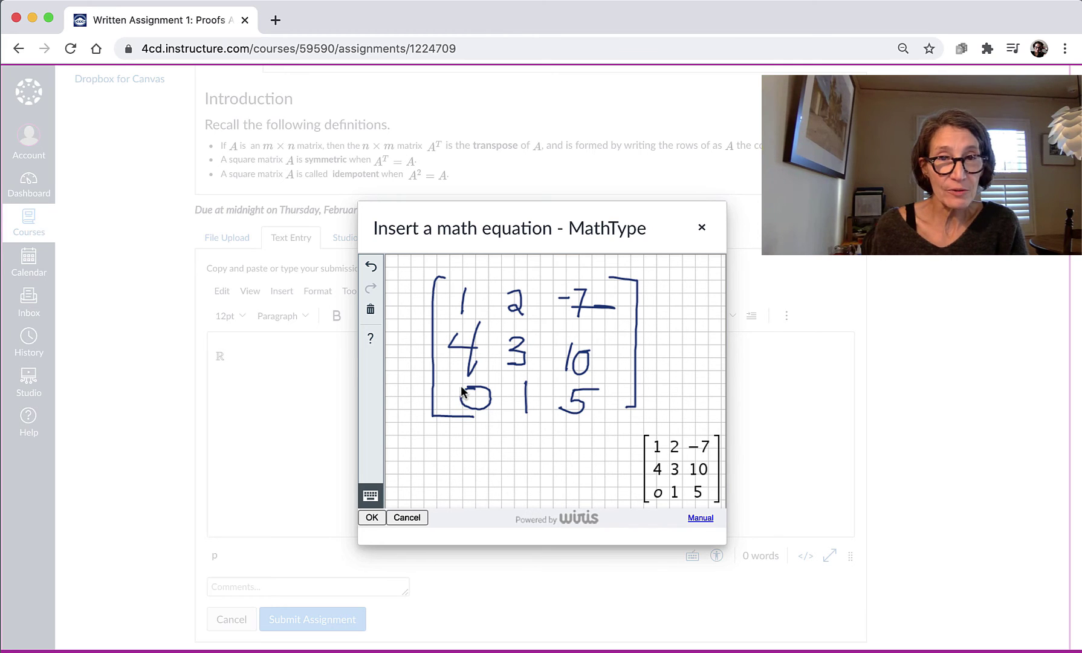
mouse_move(487, 391)
mouse_down()
mouse_move(471, 400)
mouse_move(480, 414)
mouse_move(494, 410)
mouse_move(471, 408)
mouse_move(488, 403)
mouse_move(477, 383)
mouse_move(473, 393)
mouse_up()
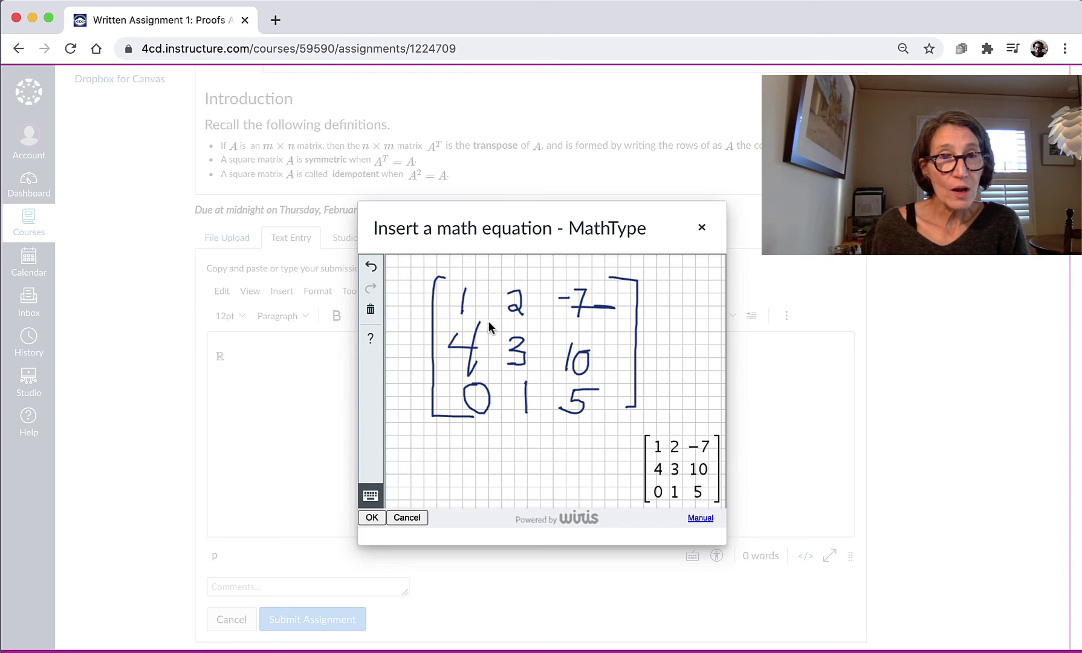
click(372, 518)
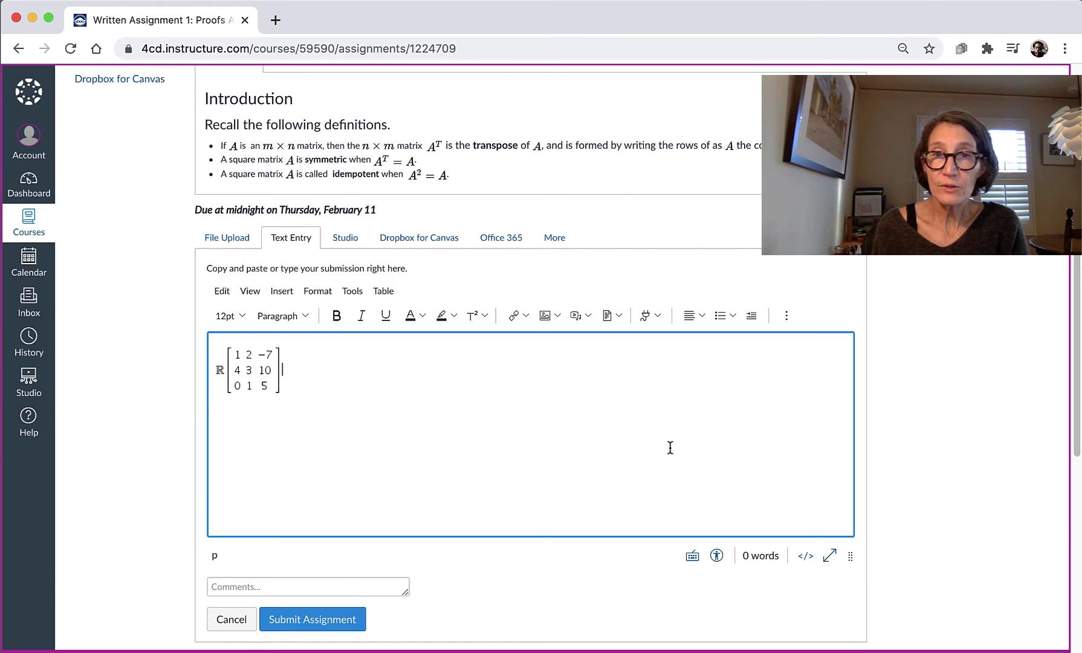
Review the text entry draft, the Written Homework 1 Rubric below it and the available submission types.
scroll(526, 440, down, 2)
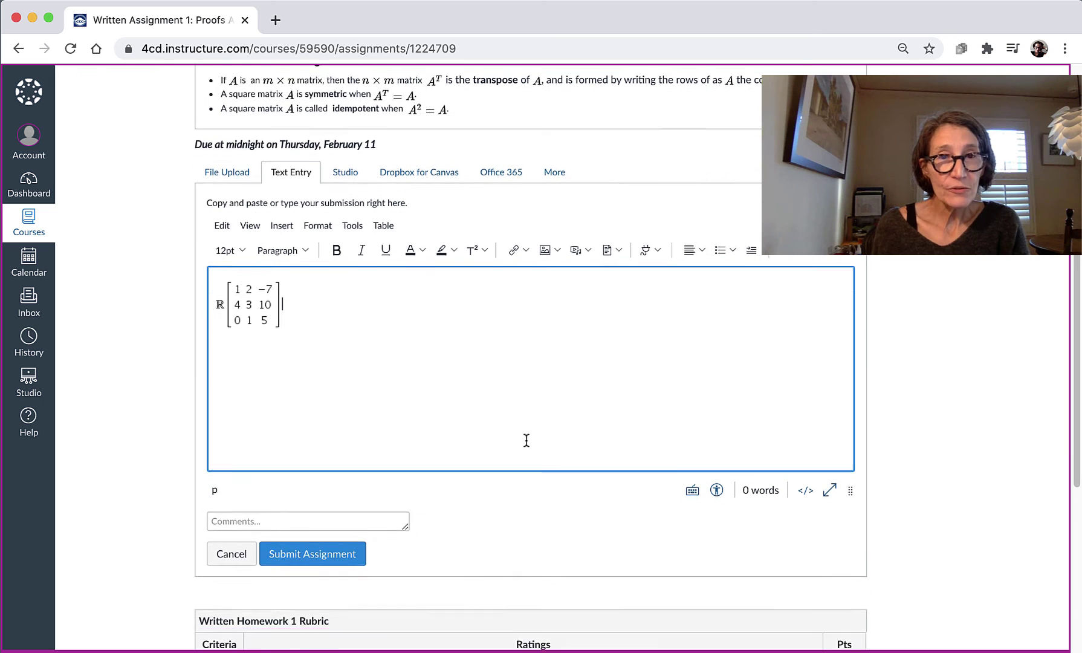
scroll(526, 440, down, 1)
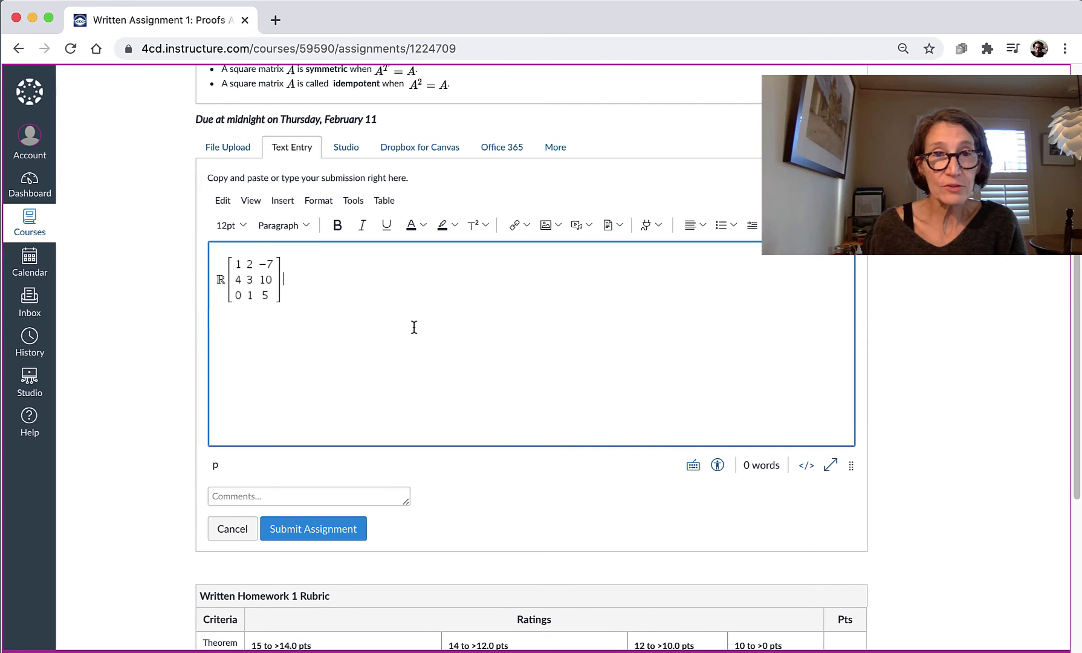
scroll(472, 319, down, 1)
scroll(473, 319, up, 1)
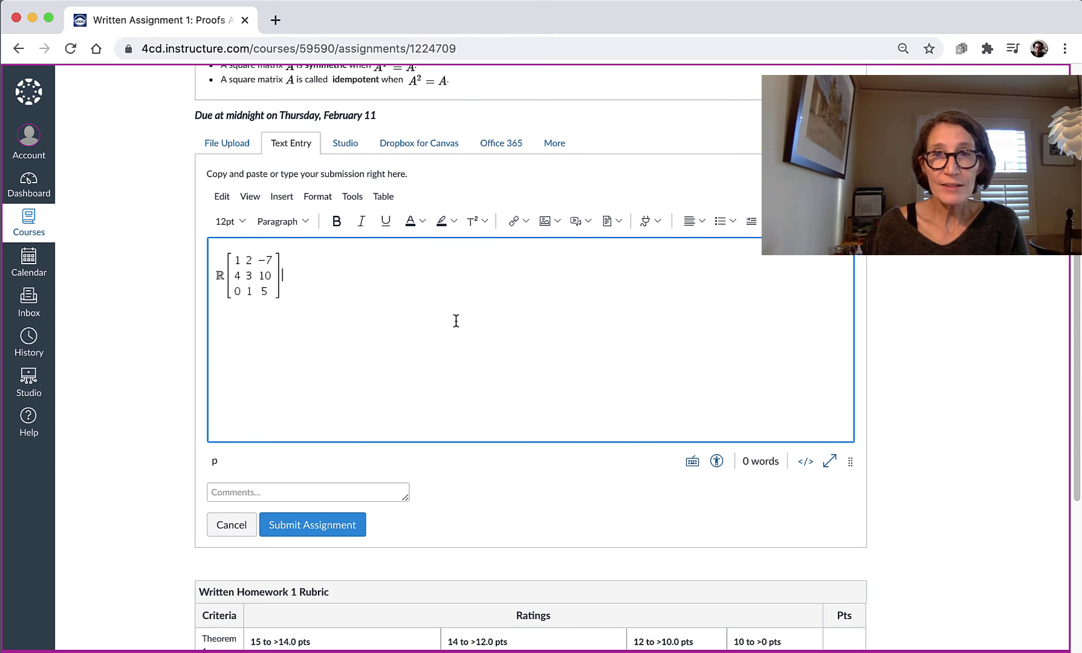
scroll(456, 321, down, 5)
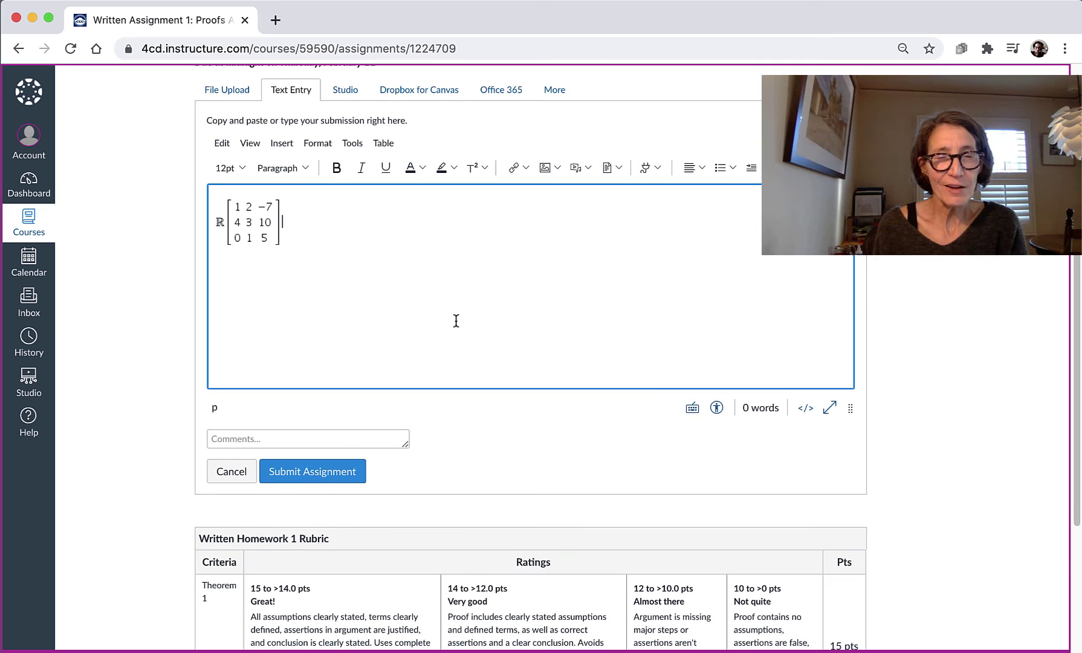
scroll(454, 320, down, 4)
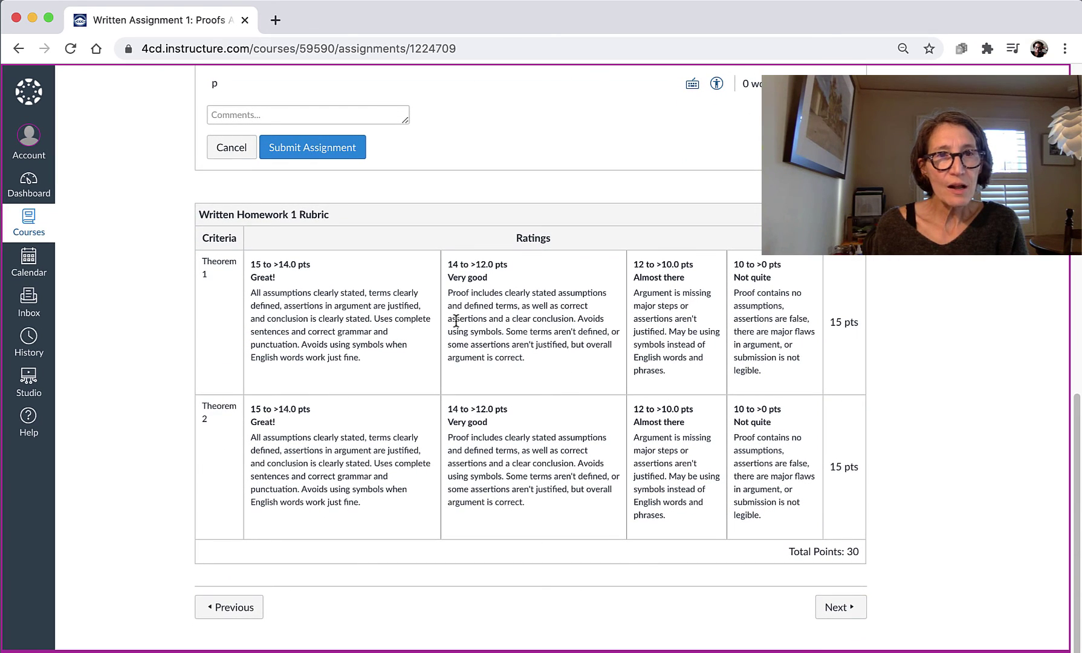
scroll(456, 320, up, 5)
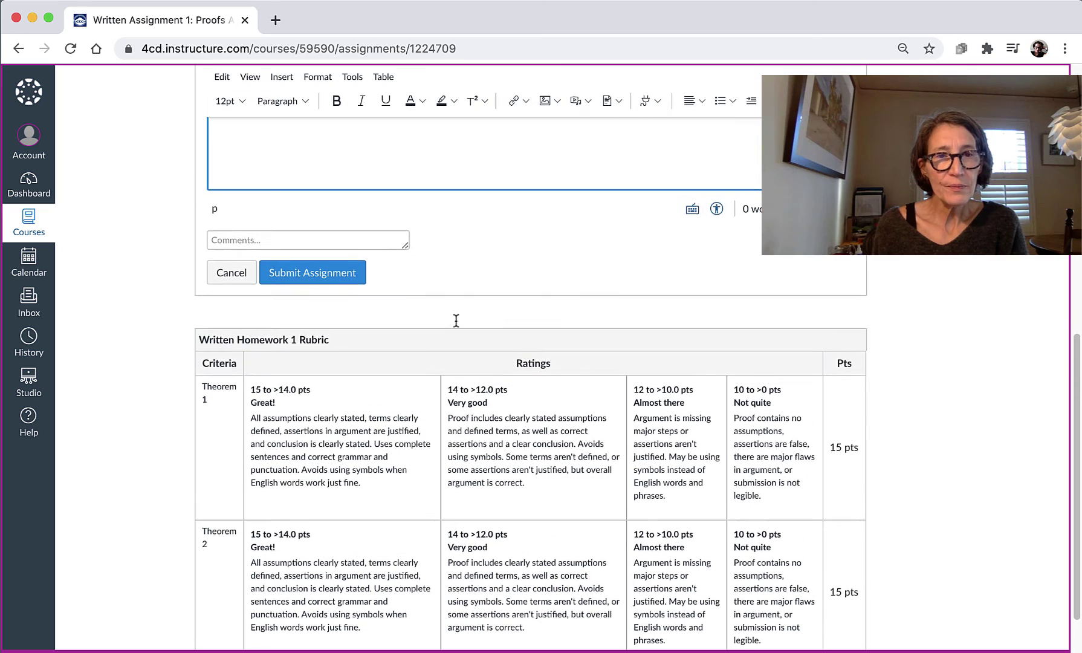
scroll(456, 320, up, 3)
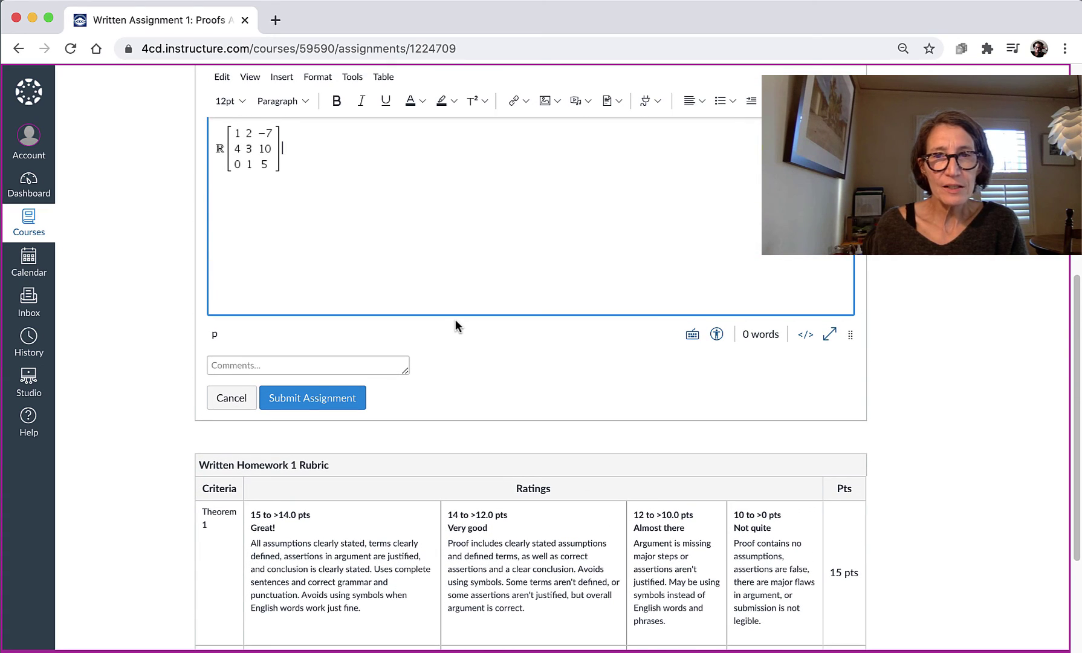
scroll(455, 320, up, 8)
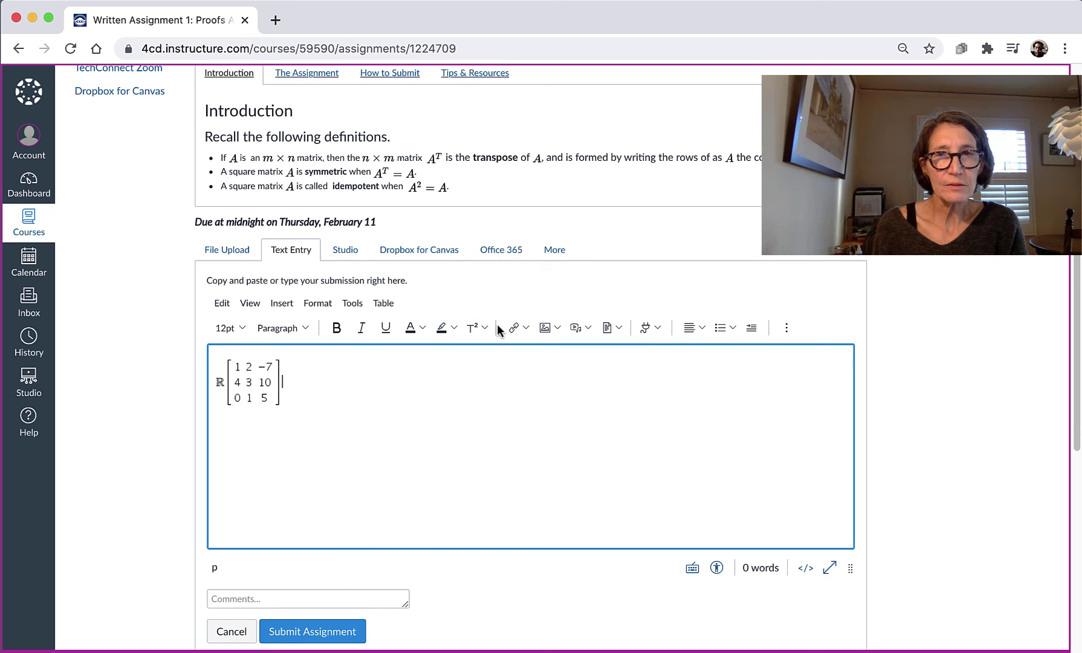
scroll(497, 326, up, 3)
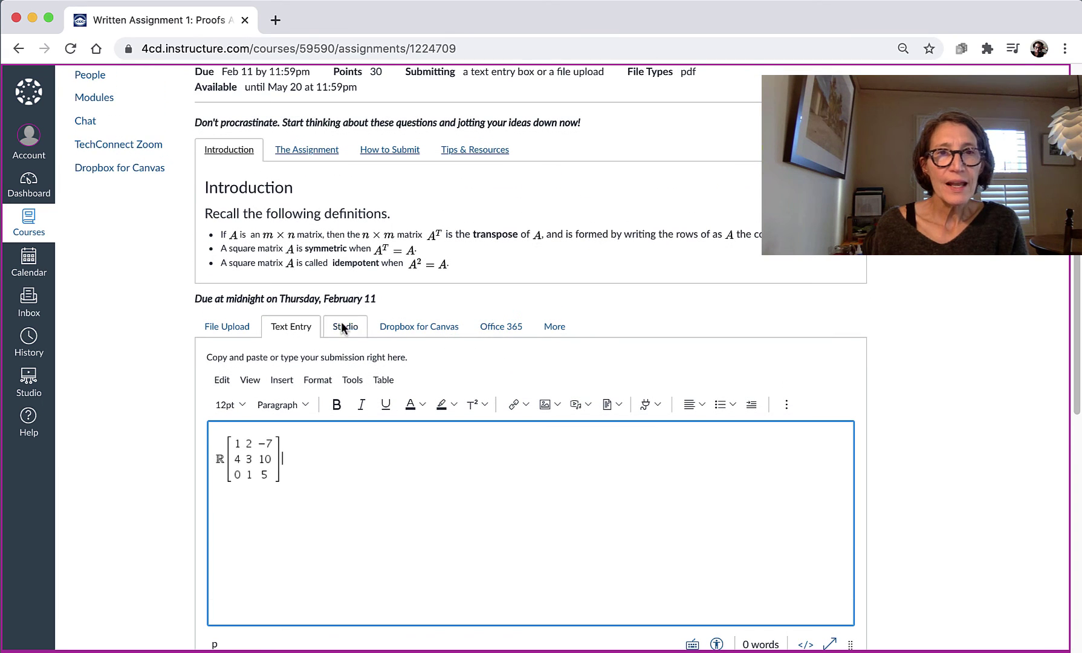
Submit the assignment with the text entry containing the ℝ symbol and the matrix.
scroll(357, 248, down, 3)
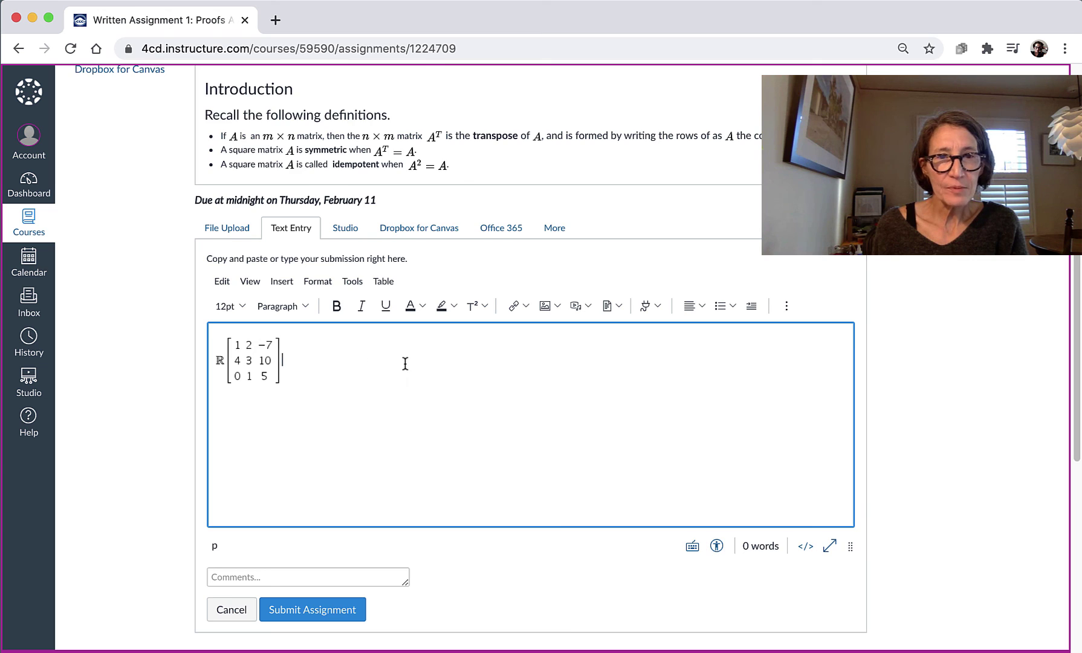
scroll(404, 365, down, 6)
scroll(404, 365, down, 1)
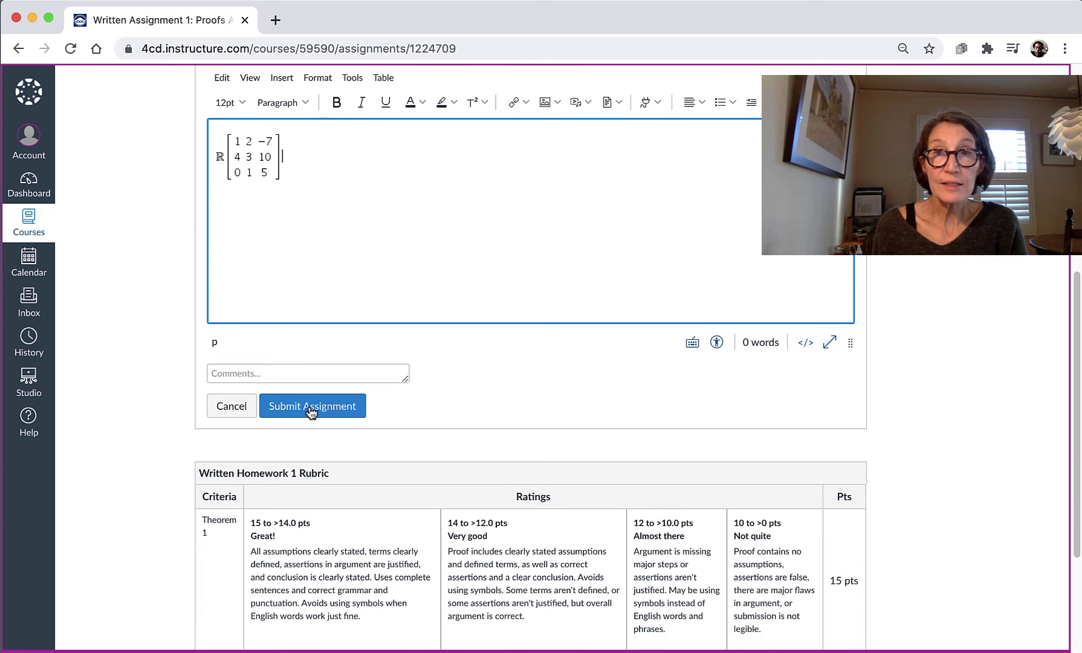
click(307, 408)
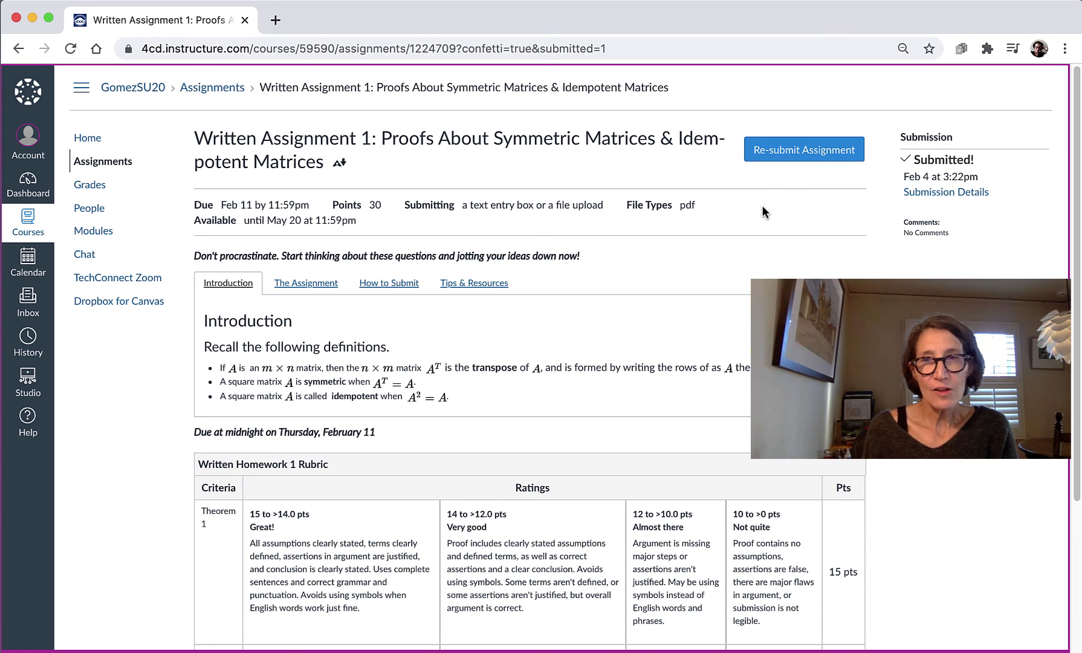
scroll(761, 204, down, 1)
scroll(762, 211, down, 1)
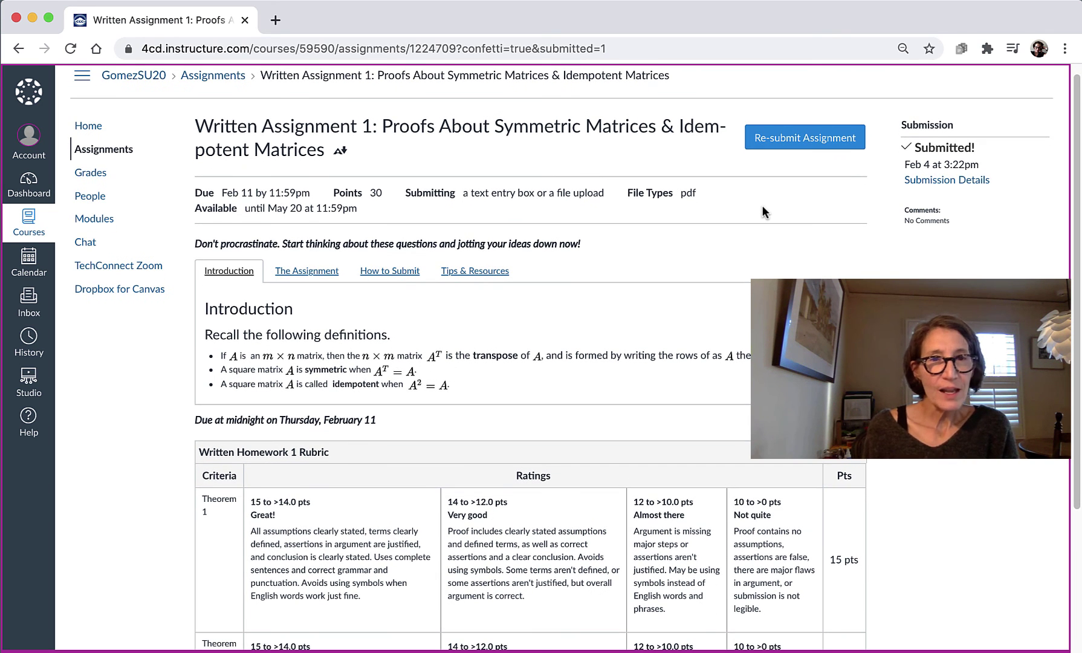
scroll(762, 212, down, 5)
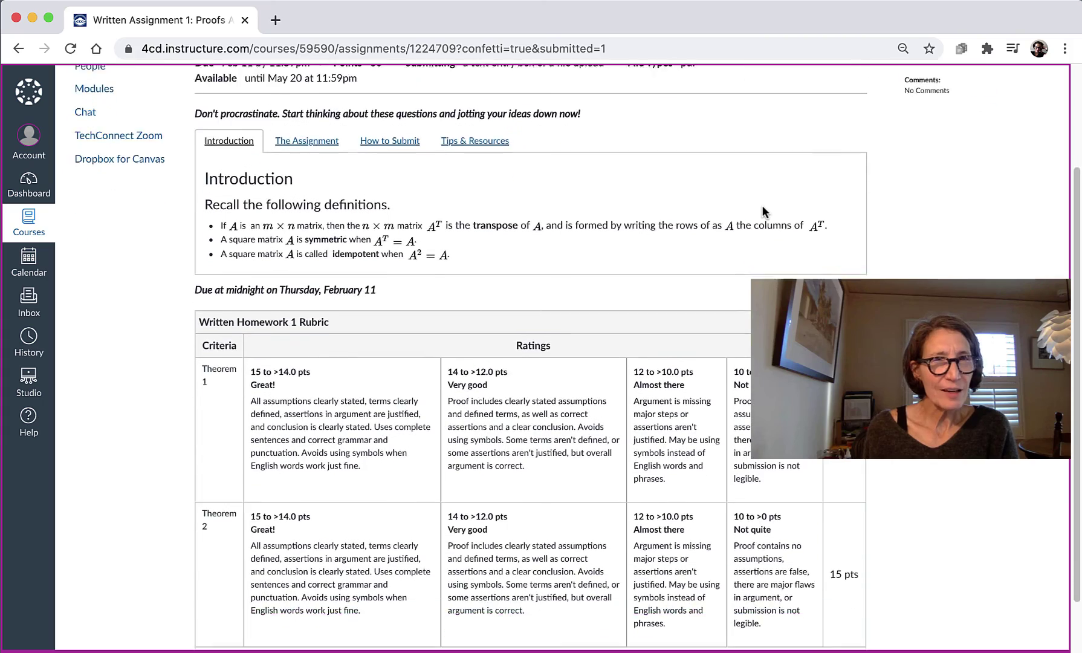
scroll(763, 211, up, 5)
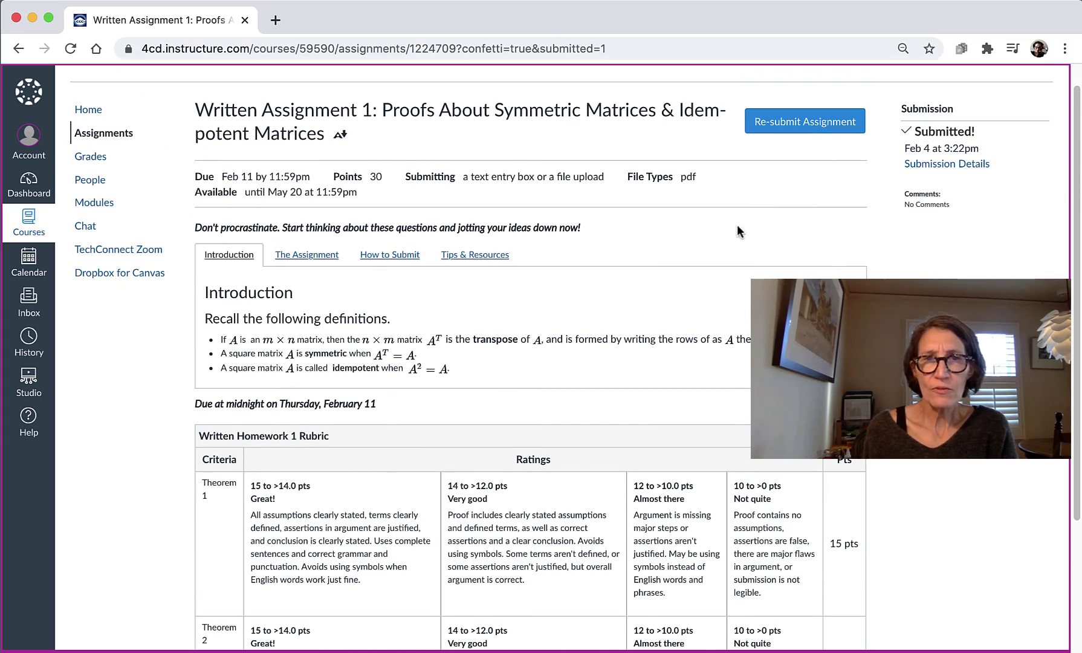
scroll(771, 241, down, 5)
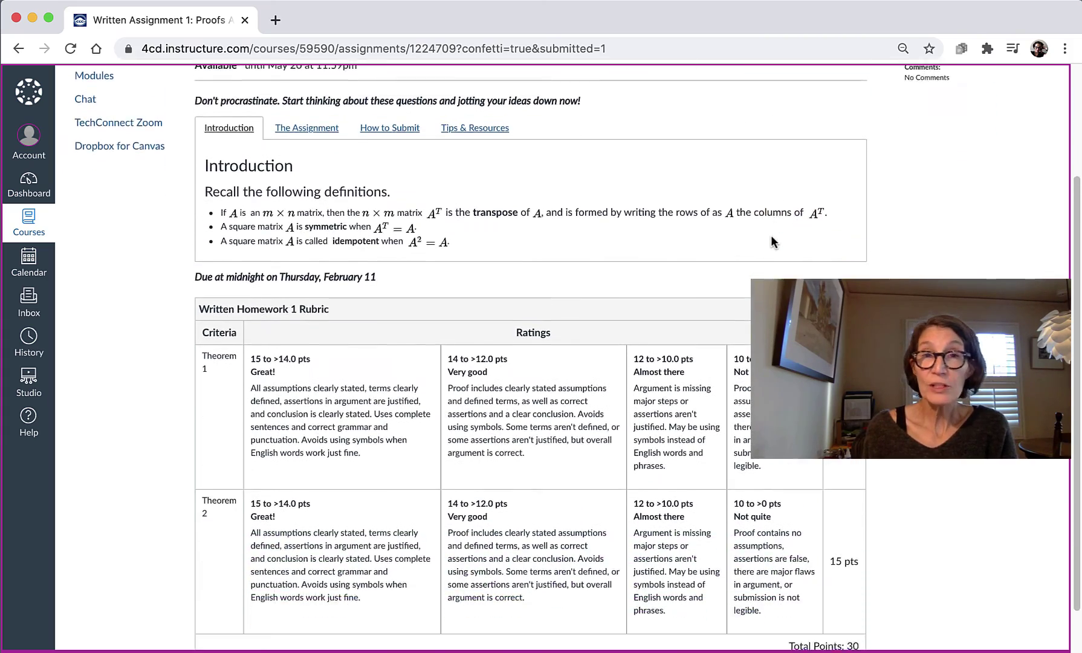